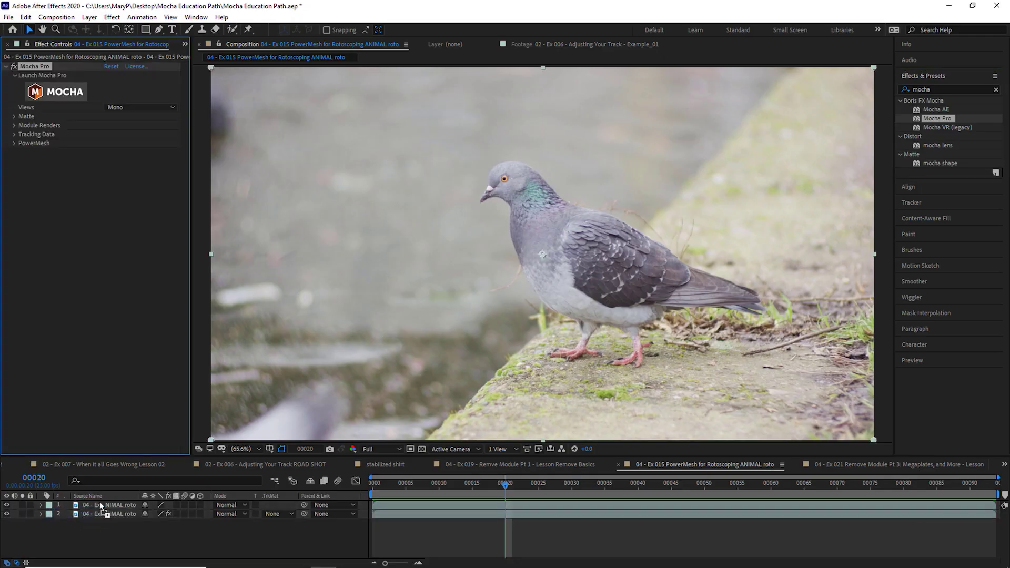
- Launch Mocha Pro from the pigeon layer's effect, enlarge the view of the bird and go to frame 22
left_click(67, 94)
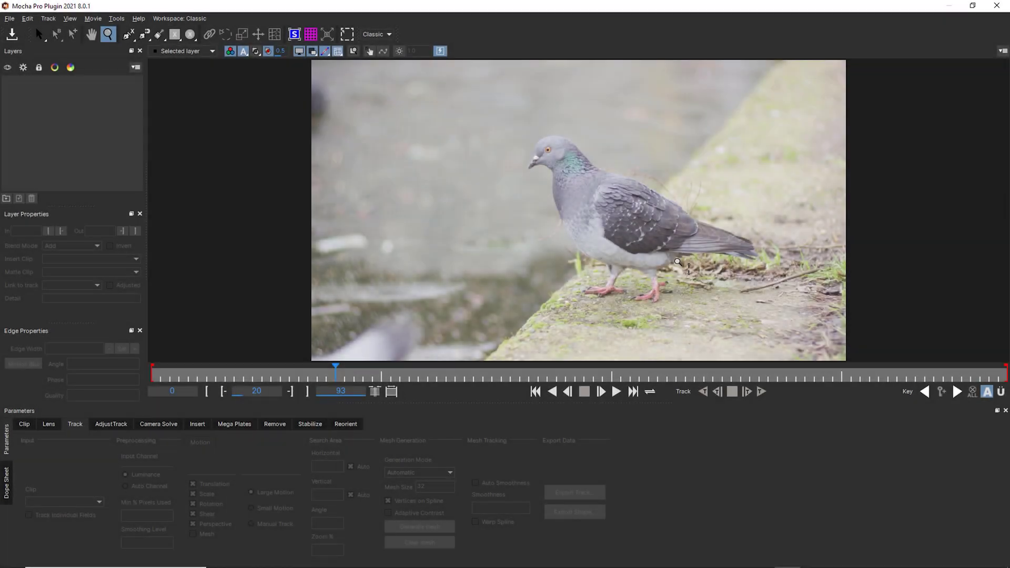
left_click(392, 34)
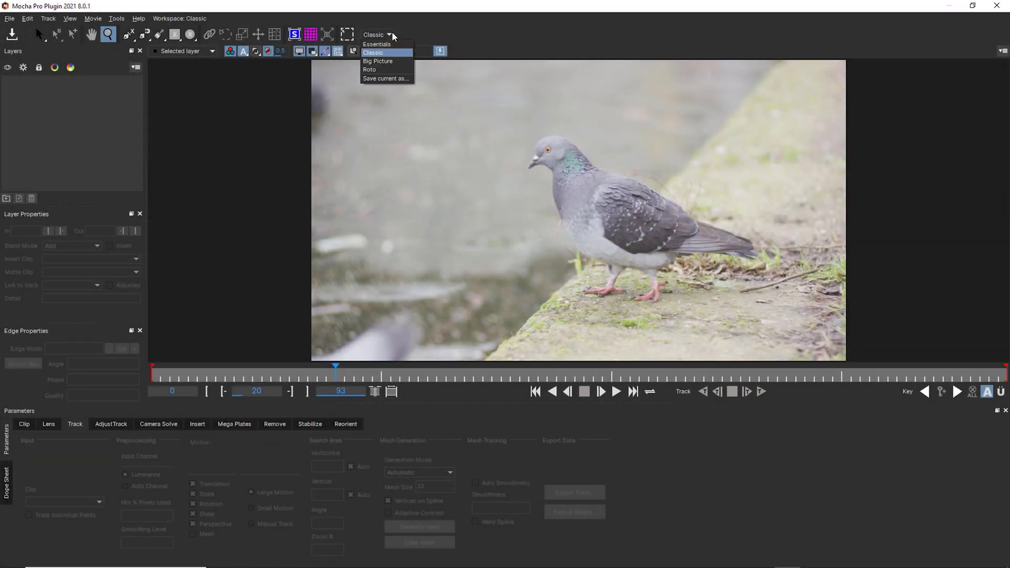
left_click(392, 35)
left_click_drag(704, 266, 683, 177)
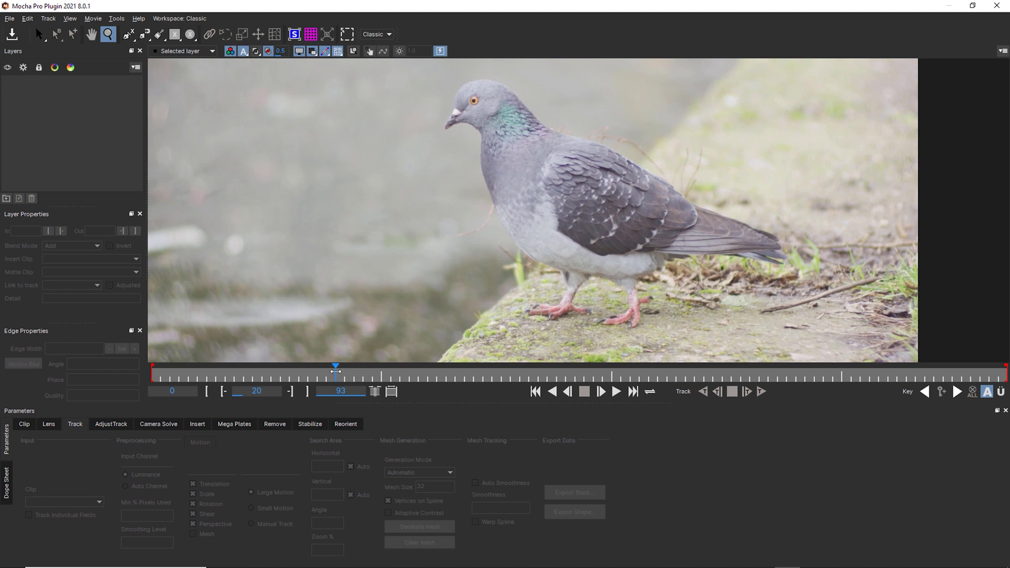
left_click_drag(336, 372, 350, 331)
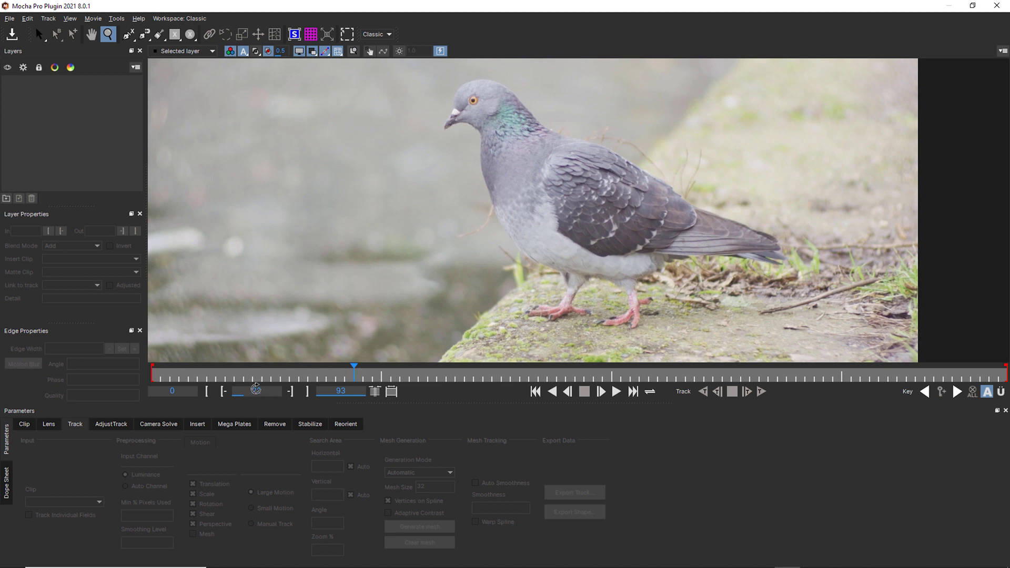
- Start an X-Spline at the pigeon's beak and run it over the head, neck and back to the tail
key("ctrl+l")
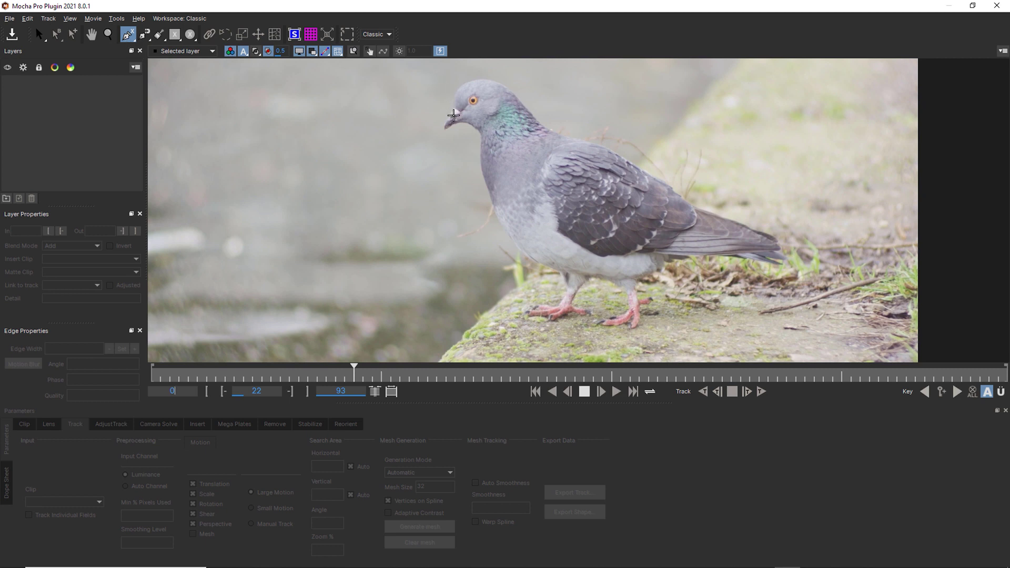
left_click(453, 119)
left_click(459, 97)
left_click(474, 88)
left_click(491, 87)
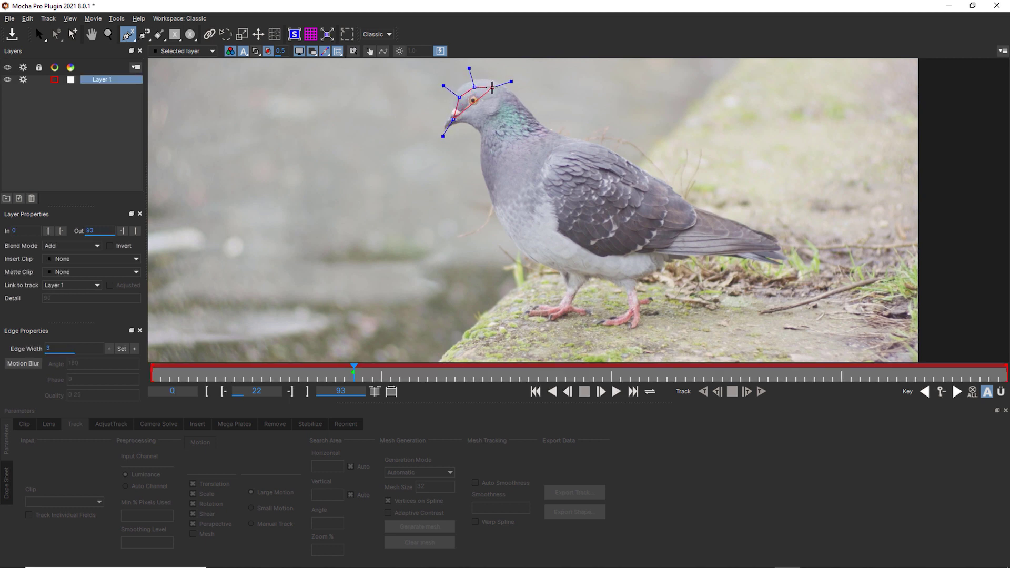
left_click(494, 90)
left_click(509, 102)
left_click(523, 119)
left_click(510, 133)
left_click(552, 139)
left_click(586, 149)
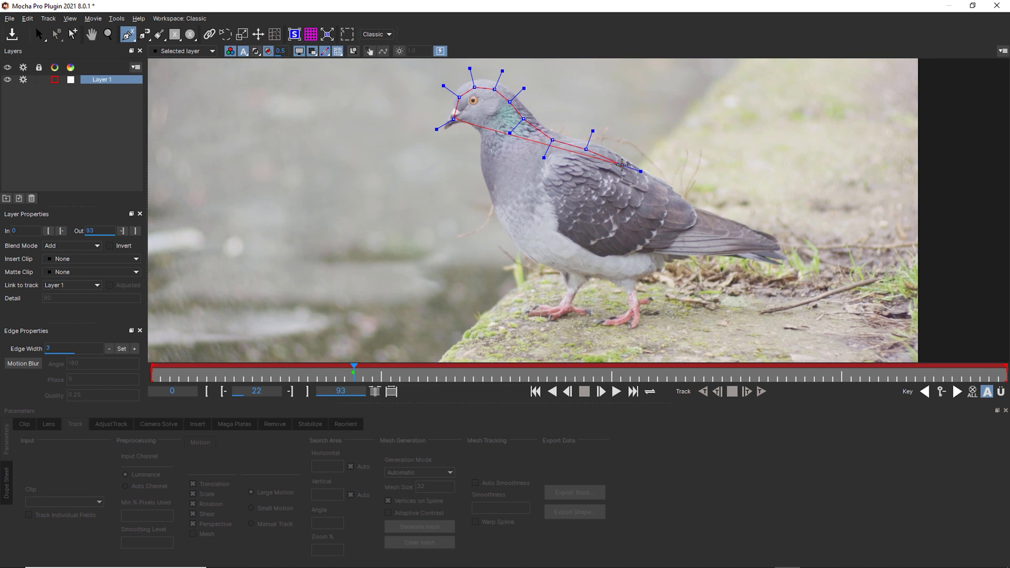
left_click(623, 165)
left_click(678, 201)
left_click(748, 234)
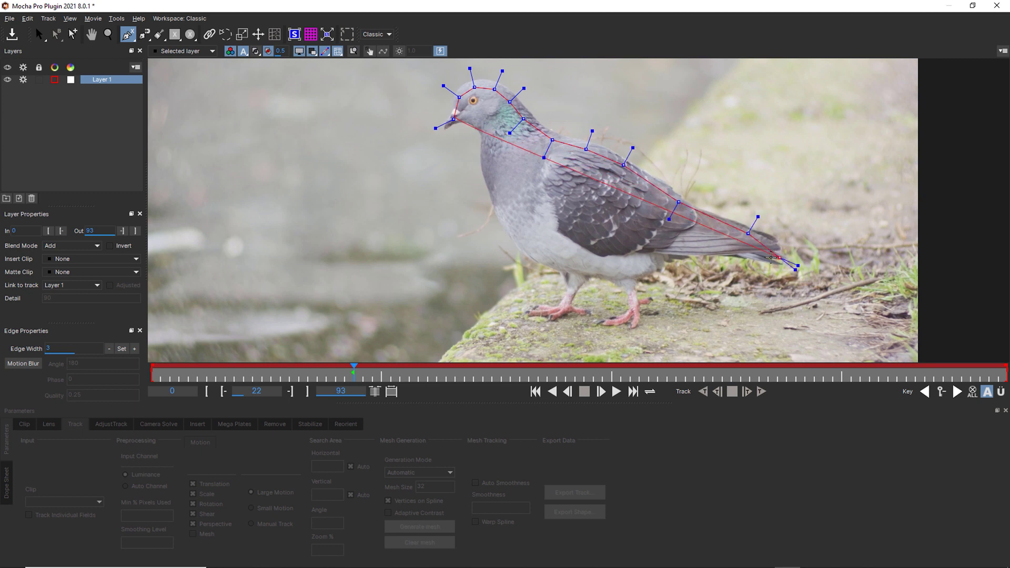
- Continue the spline under the tail and along the belly, breast and throat, then close the shape at the beak
left_click(726, 254)
left_click(667, 248)
left_click(646, 261)
left_click(606, 269)
left_click(599, 270)
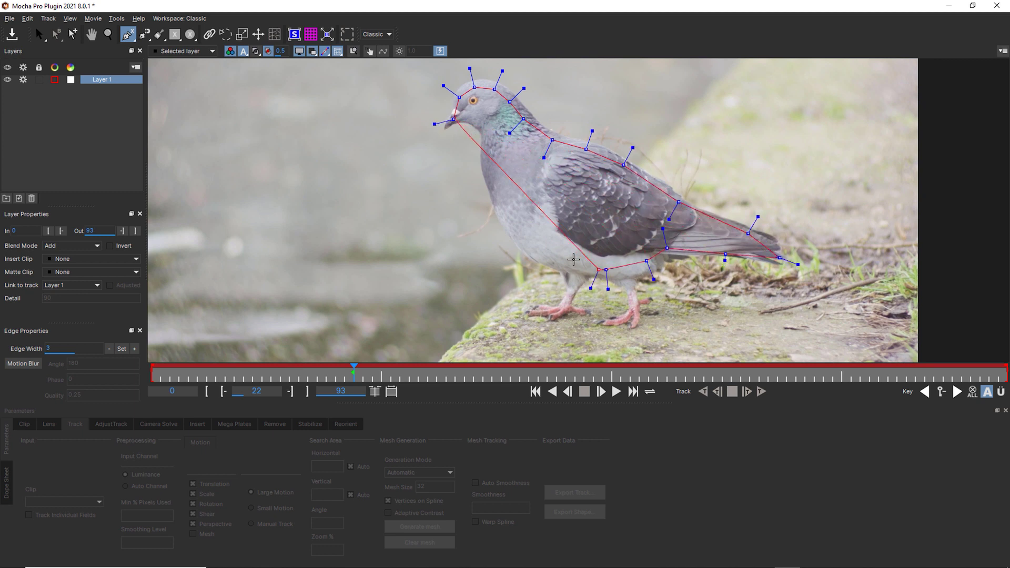
left_click(556, 253)
left_click(522, 233)
left_click(501, 196)
left_click(491, 160)
left_click(492, 133)
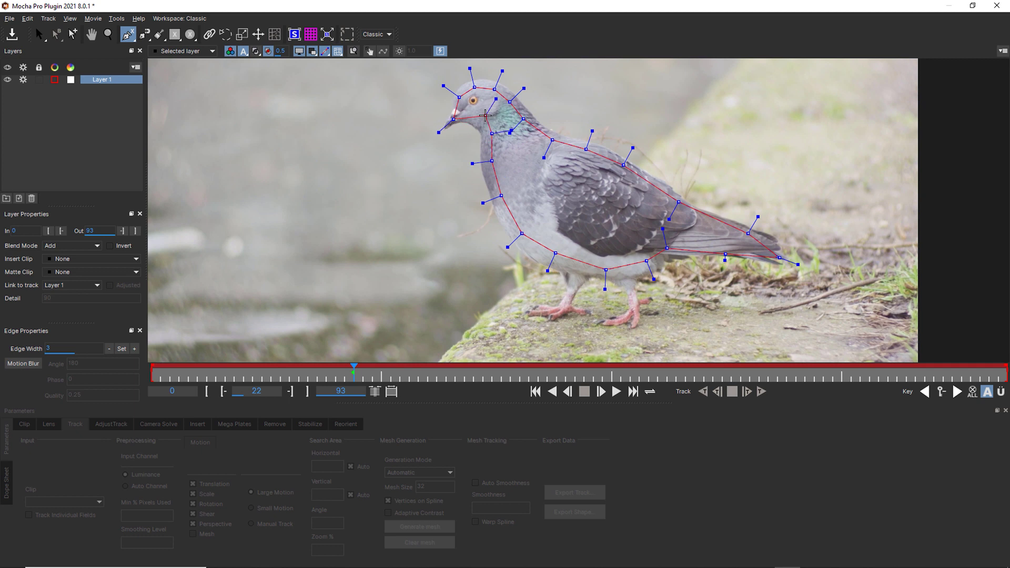
left_click(485, 116)
right_click(485, 116)
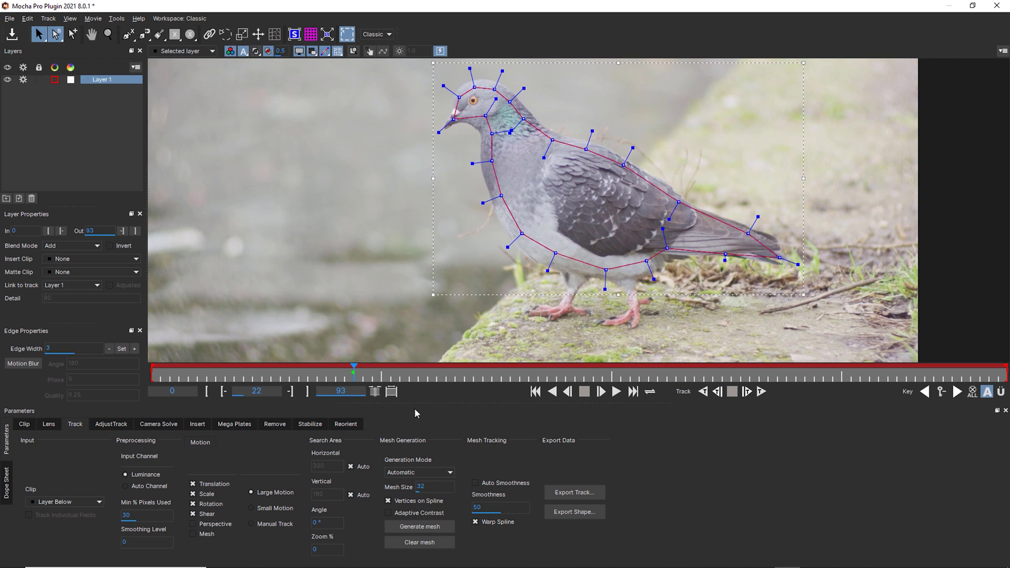
- Enable Perspective and Mesh motion, and generate an automatic mesh with Mesh Size 15 and Adaptive Contrast
left_click(219, 524)
left_click(208, 535)
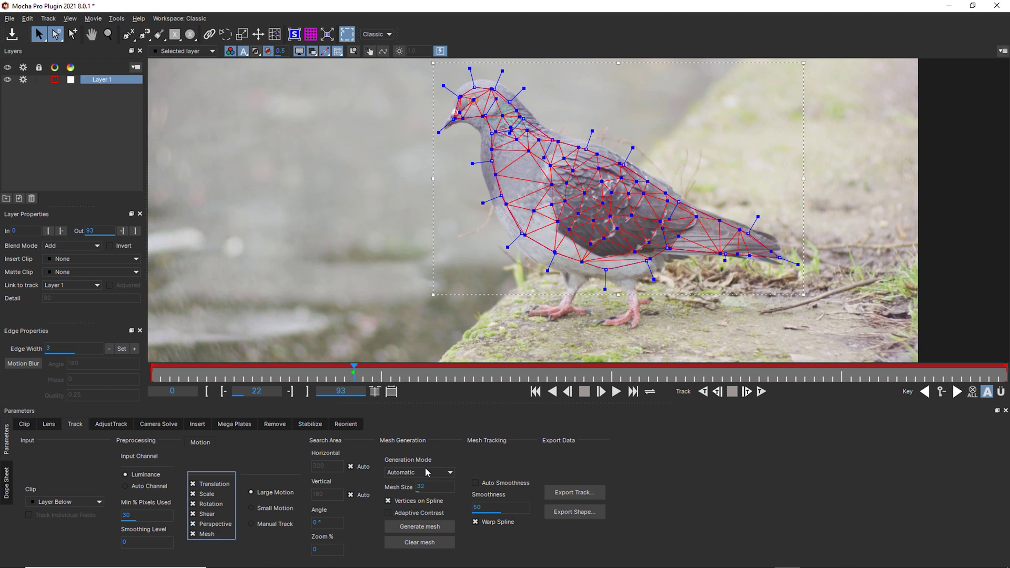
left_click(431, 488)
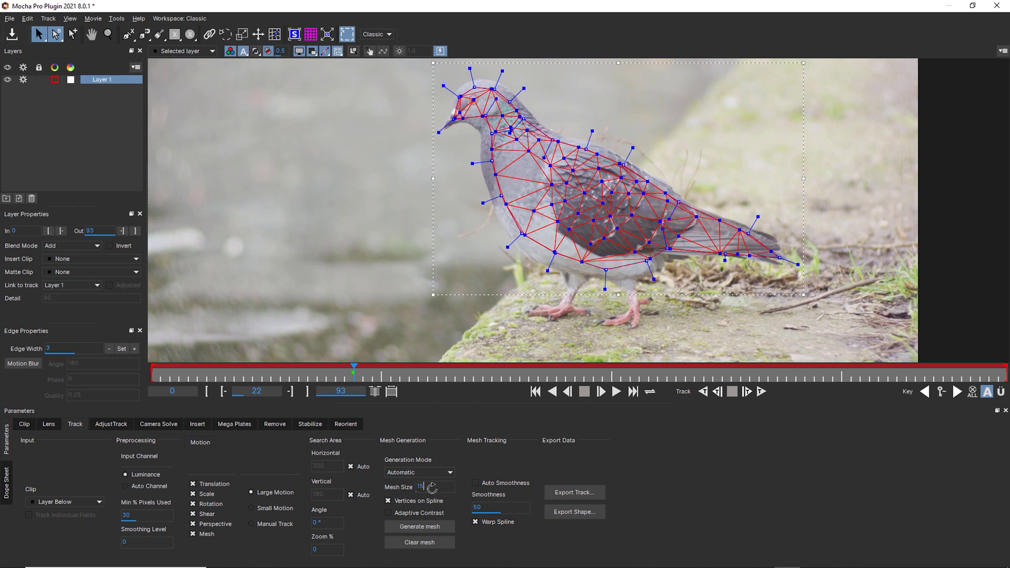
left_click(414, 513)
left_click(415, 528)
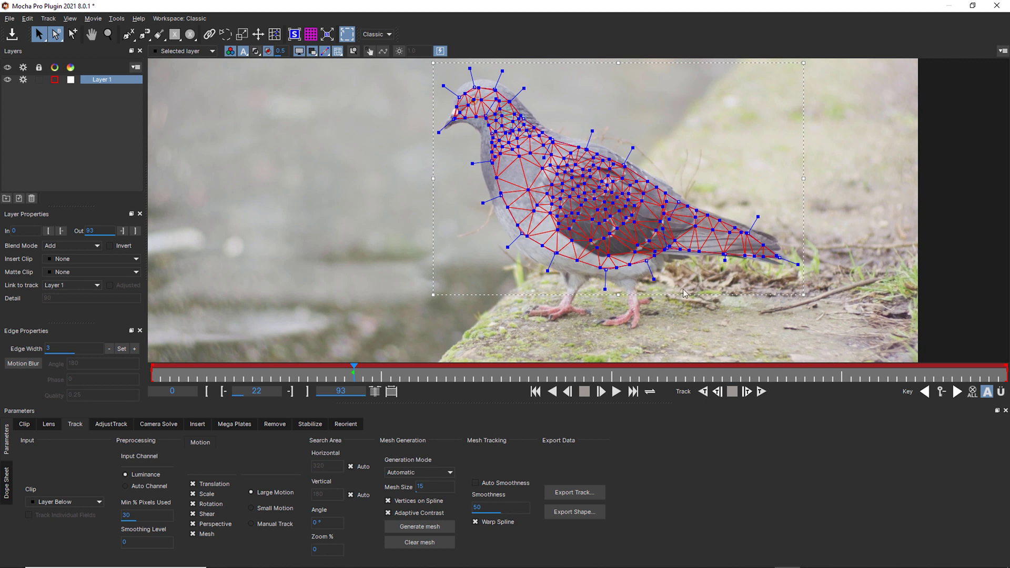
- Track the pigeon layer backward and forward from frame 22 across the whole clip, then return to frame 22
left_click(703, 392)
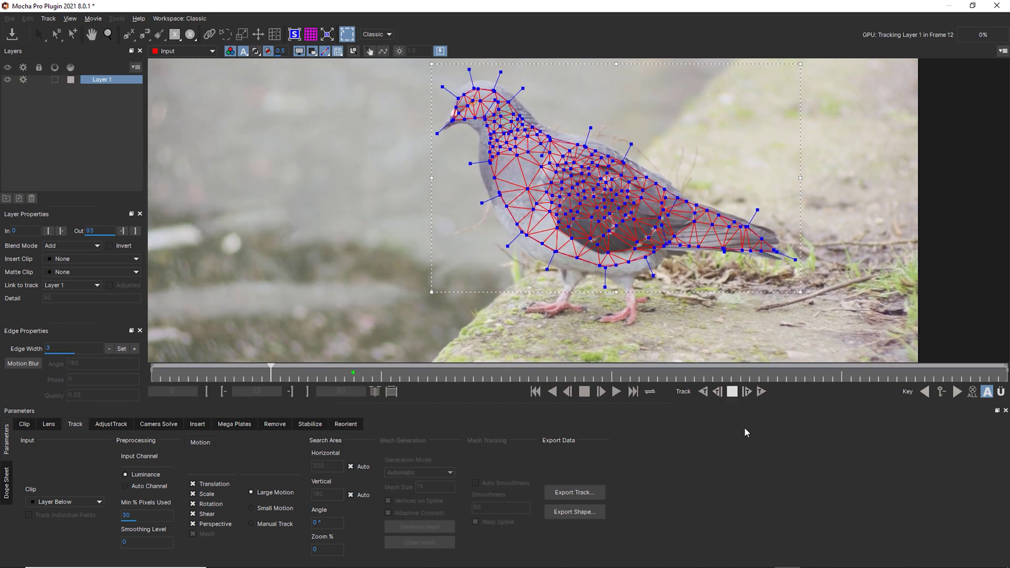
left_click(362, 374)
left_click(761, 392)
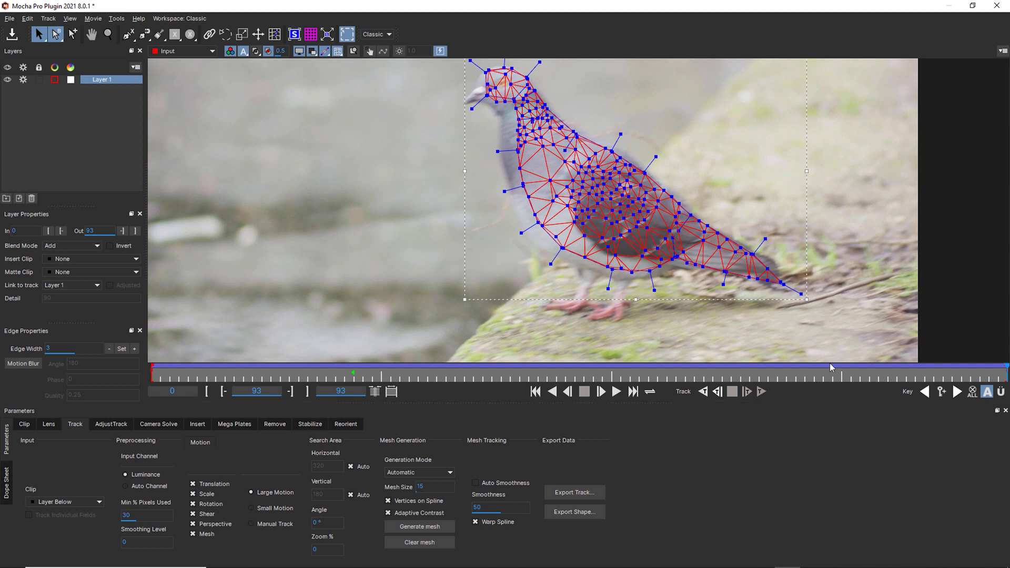
left_click_drag(1005, 371, 498, 355)
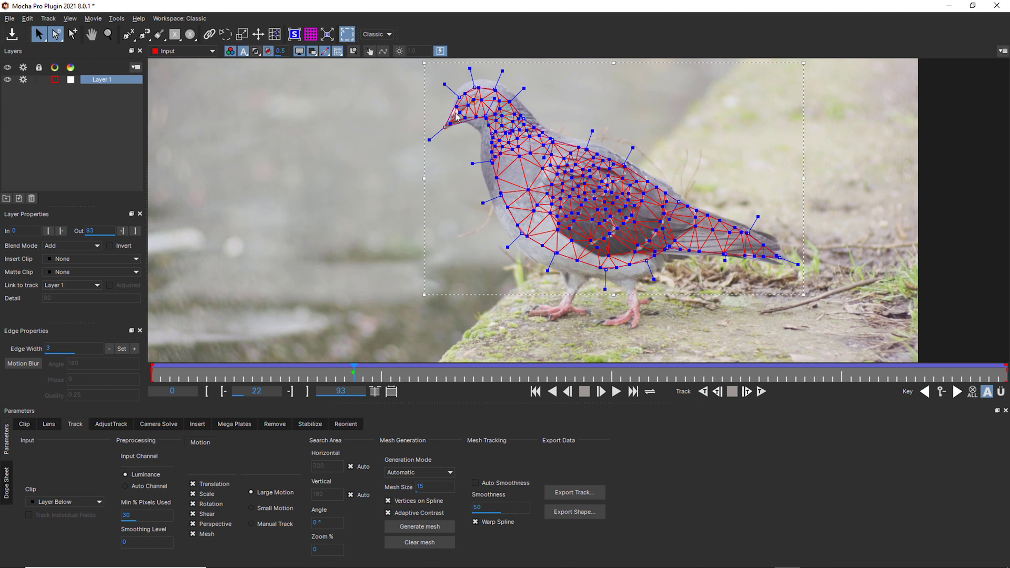
left_click(718, 391)
- Rename the tracked layer to "pigeon roto" and hide the mesh overlay
double_click(102, 83)
type("pigeon roto")
left_click(338, 51)
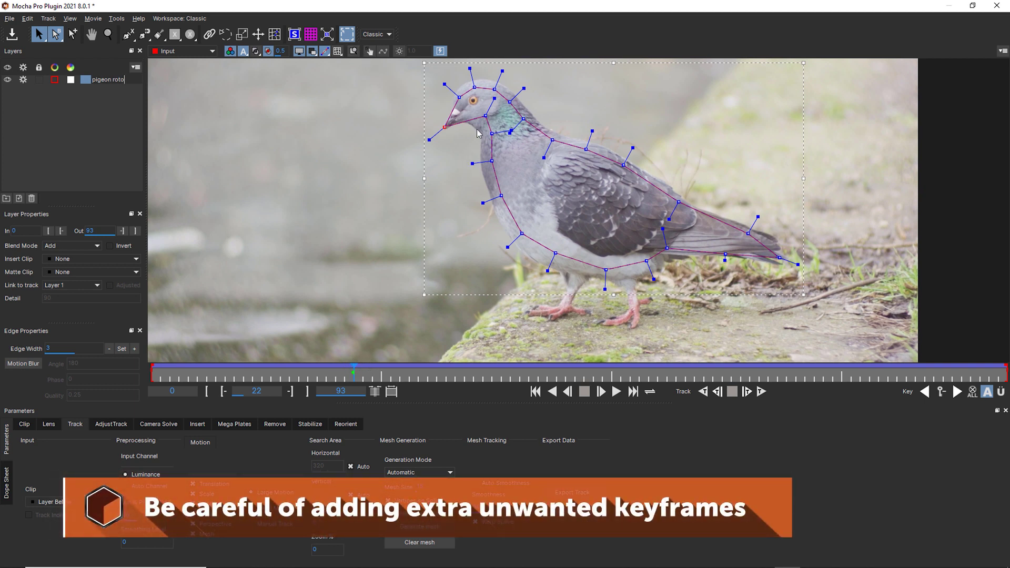
- On frame 22, move the spline points along the throat, breast, belly and tail out to the pigeon's edge
left_click_drag(485, 115, 481, 161)
left_click_drag(502, 196, 491, 195)
left_click_drag(521, 233, 507, 232)
left_click_drag(556, 253, 540, 269)
left_click_drag(647, 261, 665, 272)
left_click_drag(779, 258, 784, 265)
left_click_drag(748, 234, 777, 237)
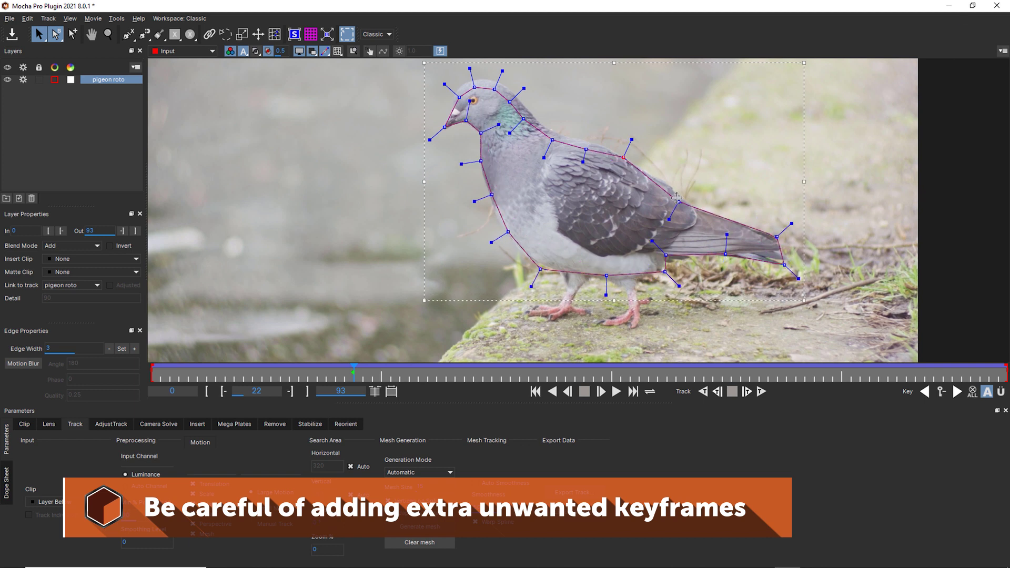
- Move the spline points on the lower back, neck and crown out to the pigeon's edge
left_click_drag(679, 202, 692, 206)
left_click_drag(524, 119, 538, 126)
left_click_drag(494, 90, 502, 83)
left_click_drag(474, 87, 455, 94)
- Add a point above the beak and smooth the curvature of all the spline's points together
left_click(72, 35)
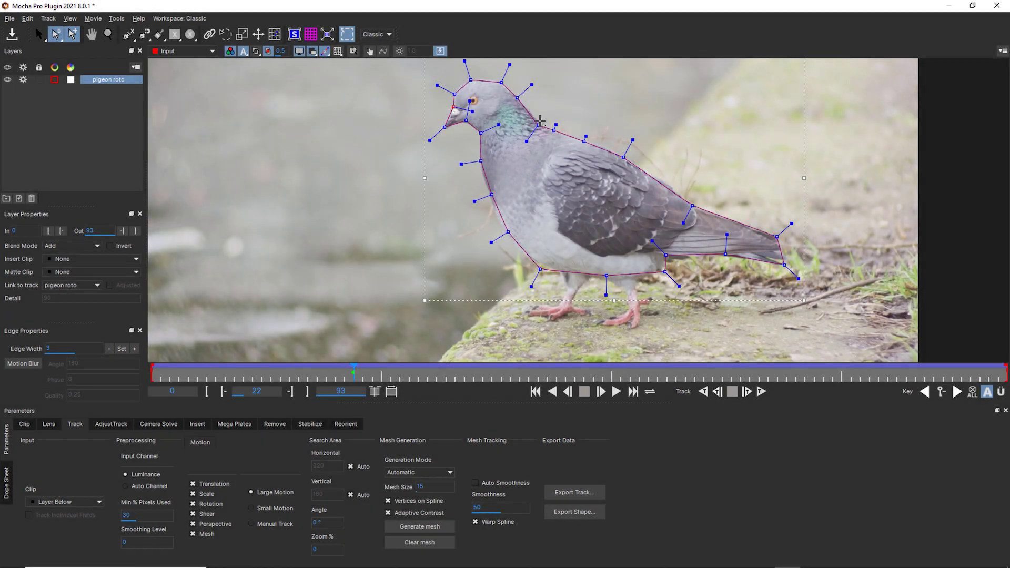
left_click_drag(853, 332, 326, 30)
left_click_drag(510, 65, 505, 73)
left_click(488, 124)
- Sharpen the spline corners around the beak and refit the breast edge with an additional point
left_click(445, 128)
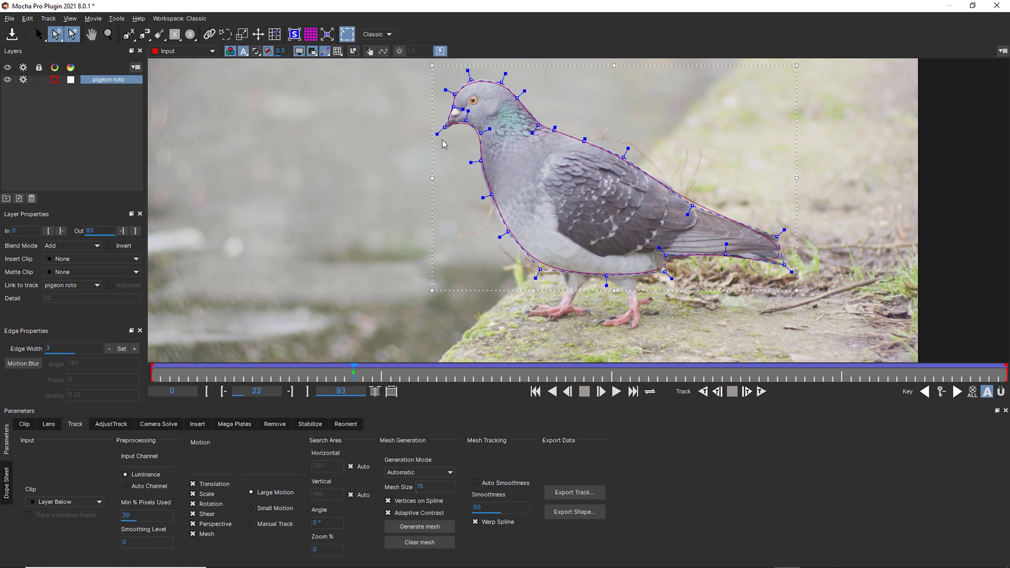
left_click_drag(437, 135, 421, 148)
left_click_drag(468, 111, 513, 122)
left_click_drag(492, 195, 491, 204)
left_click_drag(481, 161, 483, 131)
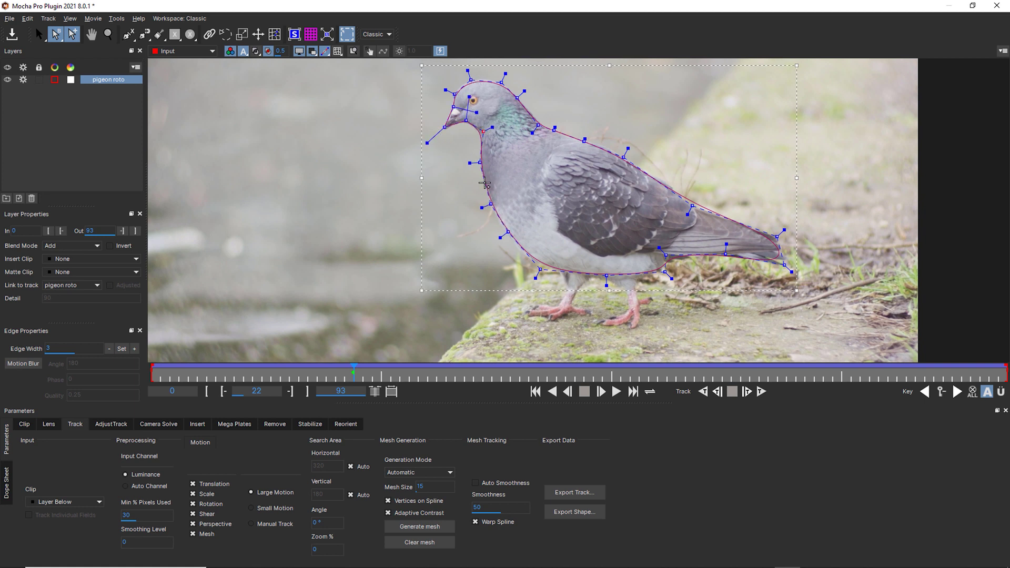
left_click_drag(485, 184, 488, 192)
- Refit the belly, sharpen the corner where it meets the tail, and add points around the tail tip
left_click_drag(541, 270, 540, 270)
left_click_drag(608, 277, 615, 282)
left_click_drag(660, 248, 634, 225)
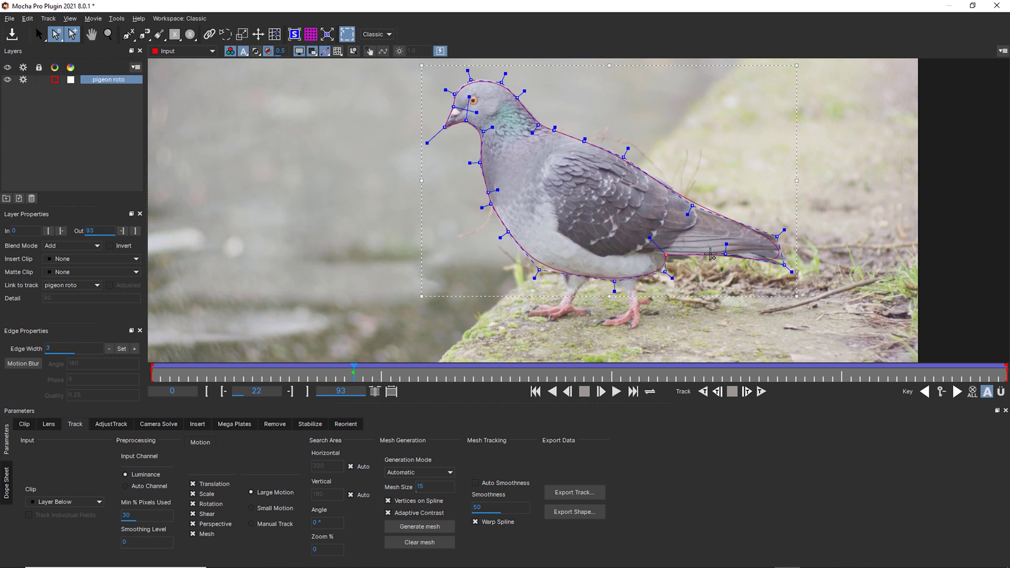
left_click_drag(784, 266, 781, 242)
left_click(786, 259)
left_click(780, 250)
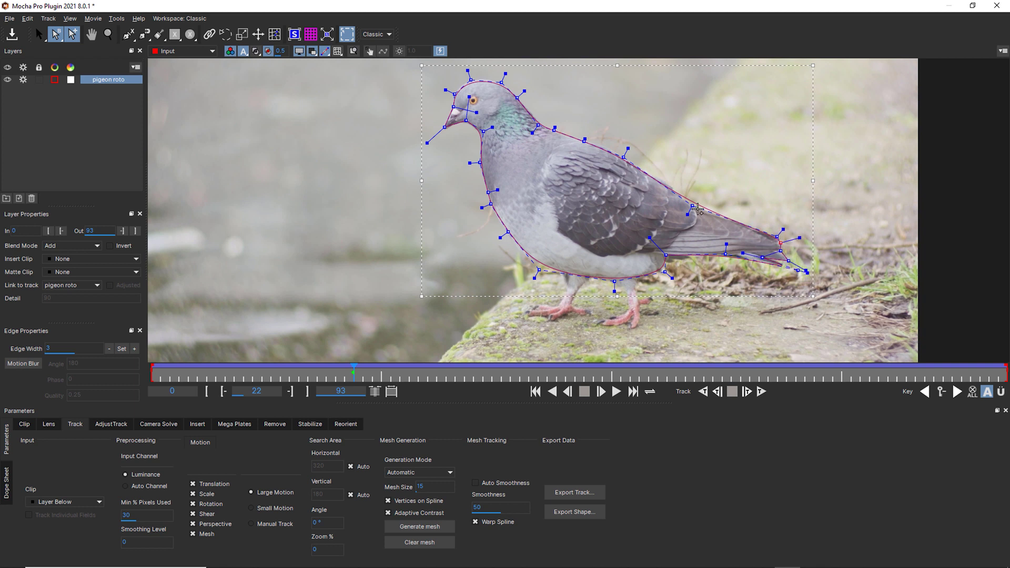
- Refine the outline on the lower back, crown and tail underside, adding points along the back and under the tail
left_click_drag(670, 187, 673, 184)
left_click(499, 80)
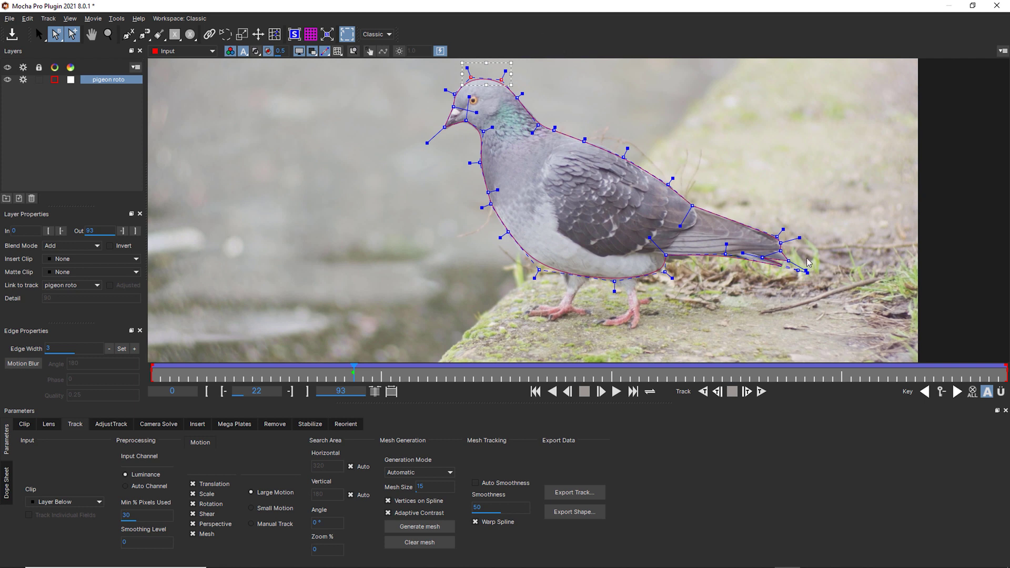
left_click(729, 236)
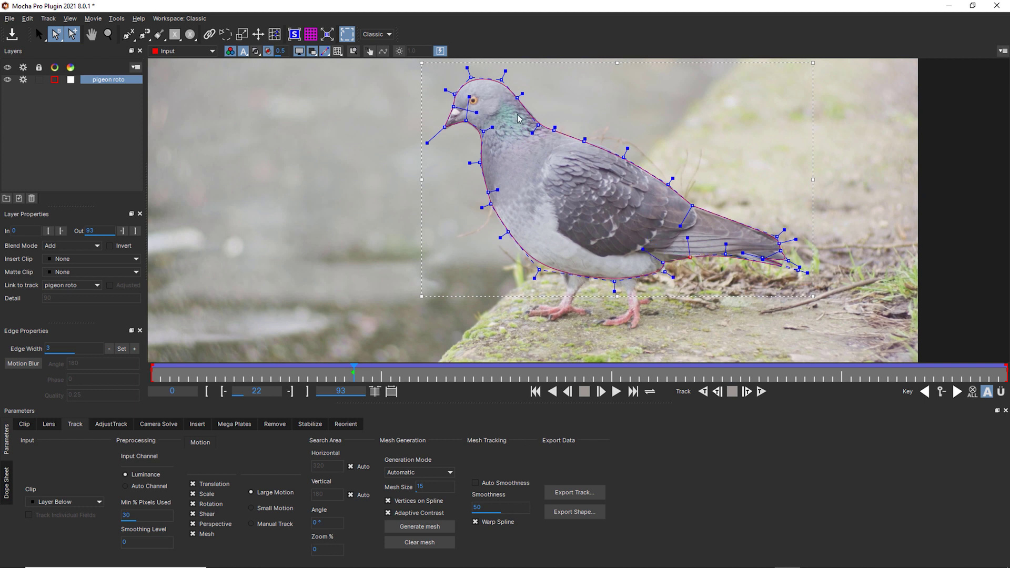
- Turn off tracking for the pigeon roto layer and check the spline at the clip's start, stopping on frame 4
left_click(39, 34)
left_click(24, 80)
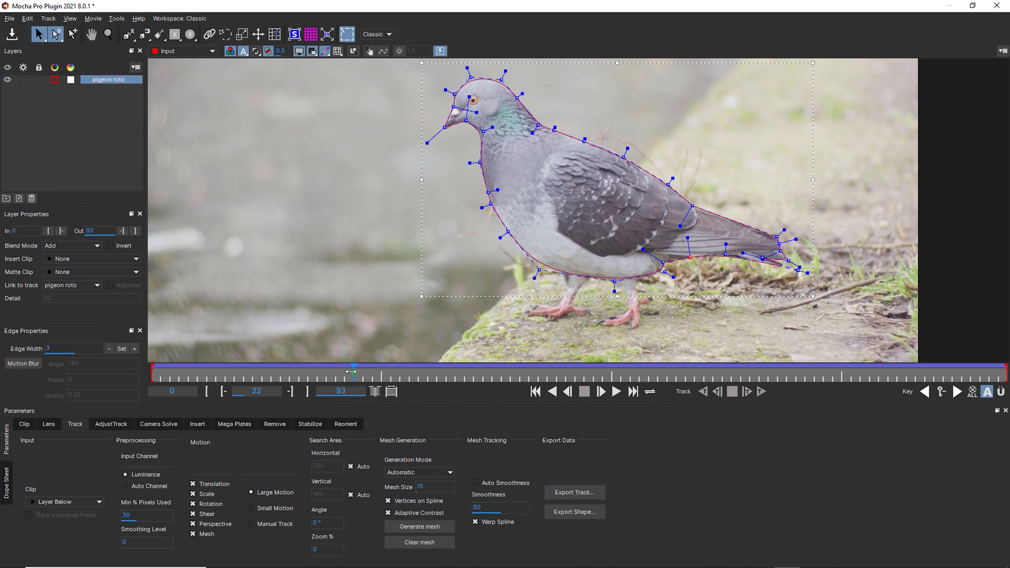
left_click_drag(345, 368, 93, 366)
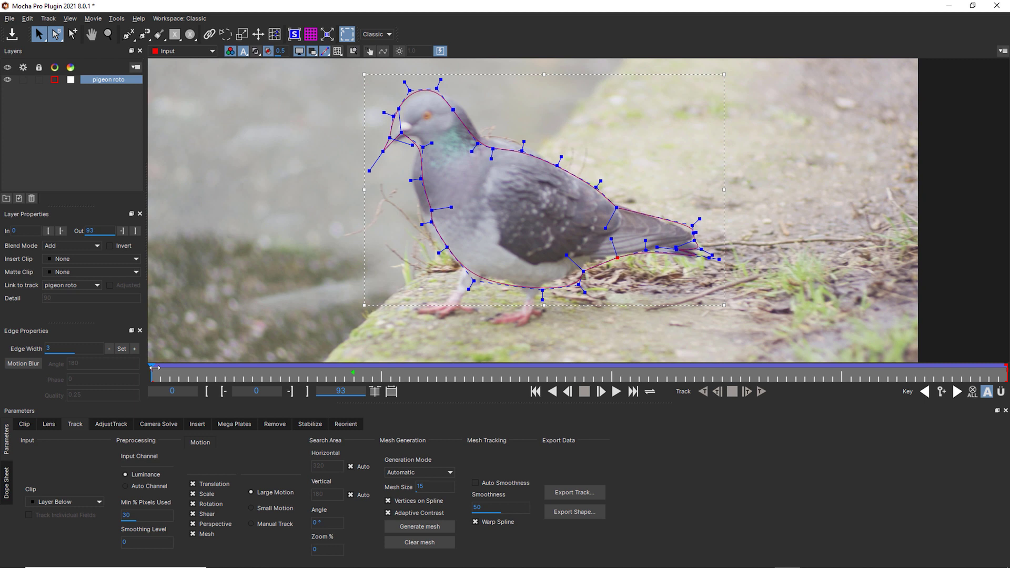
left_click_drag(155, 368, 184, 368)
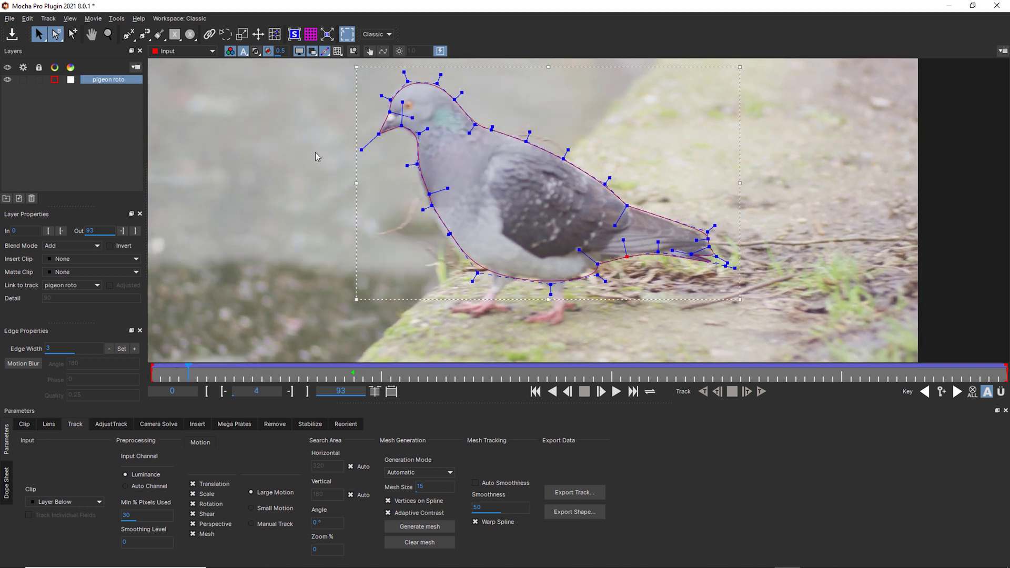
- On frame 4, adjust the spline points at the neck, upper back, breast and beak to match the pigeon
left_click_drag(454, 100, 453, 101)
left_click_drag(563, 159, 563, 158)
left_click_drag(430, 206, 447, 237)
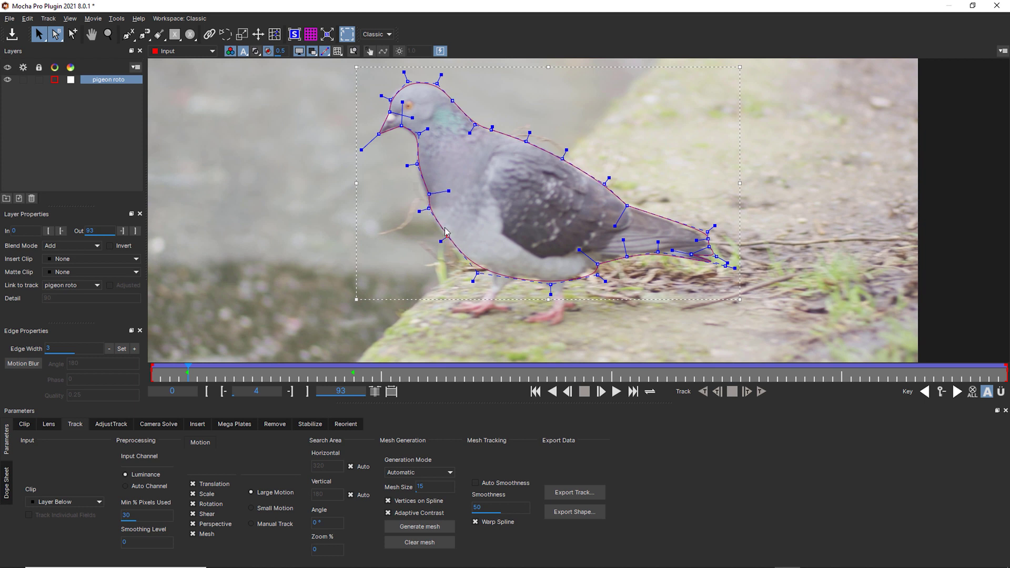
left_click_drag(428, 191, 416, 166)
left_click_drag(375, 136, 378, 132)
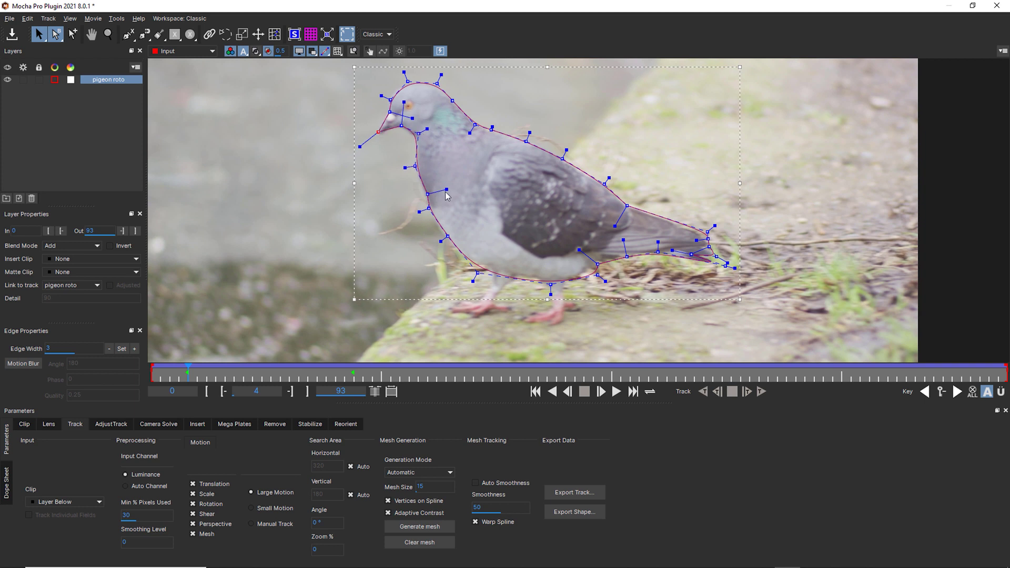
- On frame 4, refit the spline points around the tail tip, lower back and belly
left_click_drag(686, 230, 697, 254)
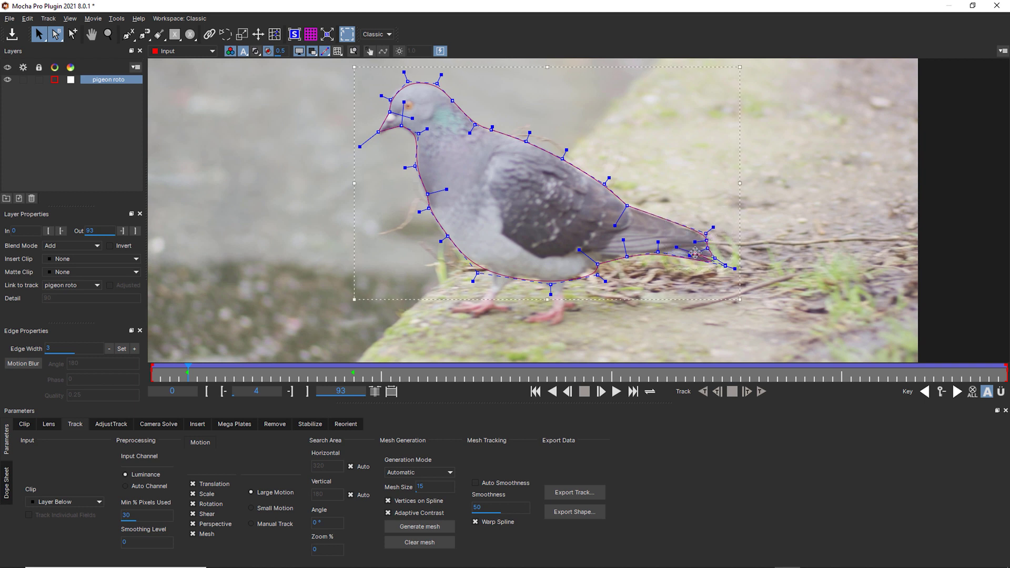
left_click_drag(625, 204, 606, 183)
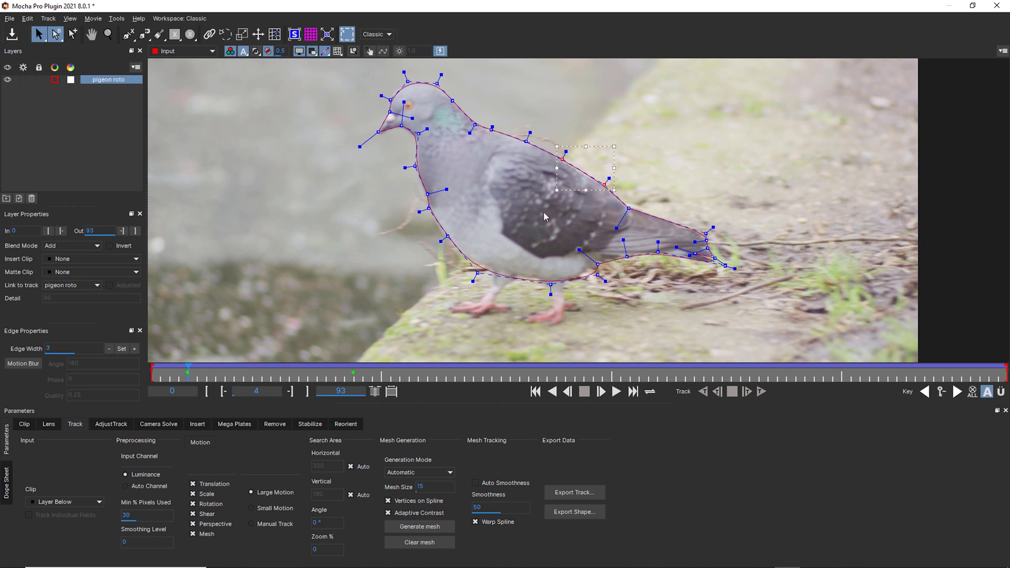
left_click_drag(478, 273, 477, 265)
mouse_move(596, 274)
left_mouse_down()
mouse_move(586, 271)
mouse_move(600, 258)
left_mouse_up()
- On frame 3, refit the pigeon spline at the breast, back of the neck, tail underside and tail tip
left_click(179, 370)
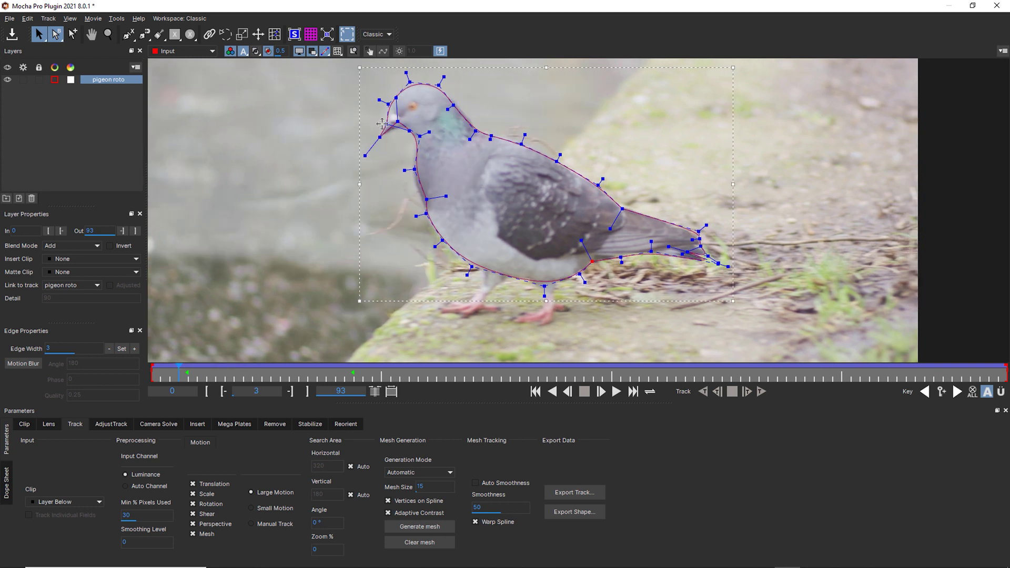
left_click_drag(415, 170, 424, 205)
left_click_drag(454, 106, 458, 105)
left_click_drag(622, 256, 623, 253)
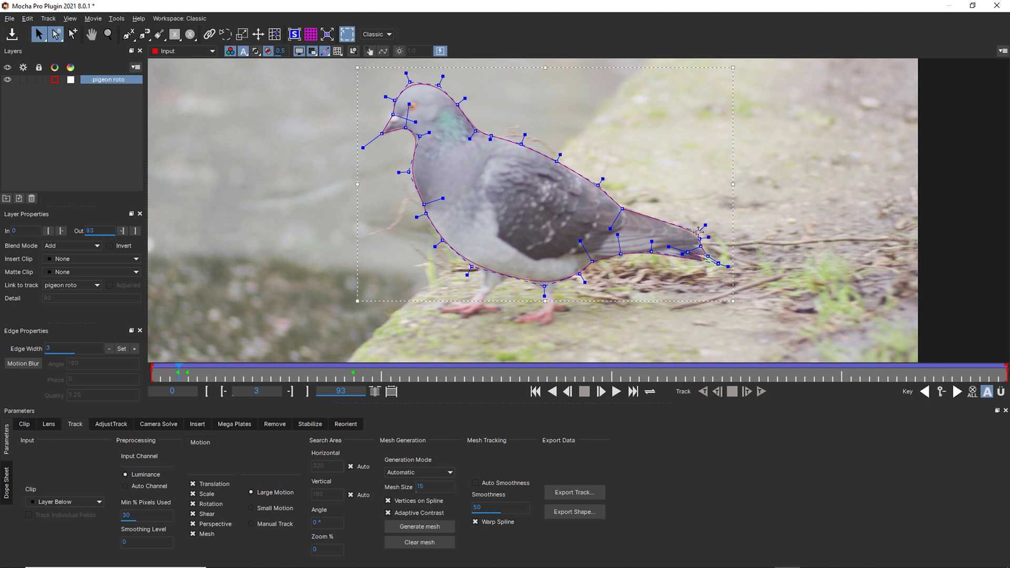
left_click_drag(699, 232, 699, 233)
- On frame 0, adjust the spline points around the beak, throat and upper breast to match the pigeon
left_click_drag(179, 373, 101, 372)
left_click_drag(408, 139, 420, 137)
left_click_drag(384, 145, 401, 123)
left_click_drag(394, 142, 416, 133)
left_click_drag(423, 148, 423, 144)
left_click_drag(408, 178, 405, 177)
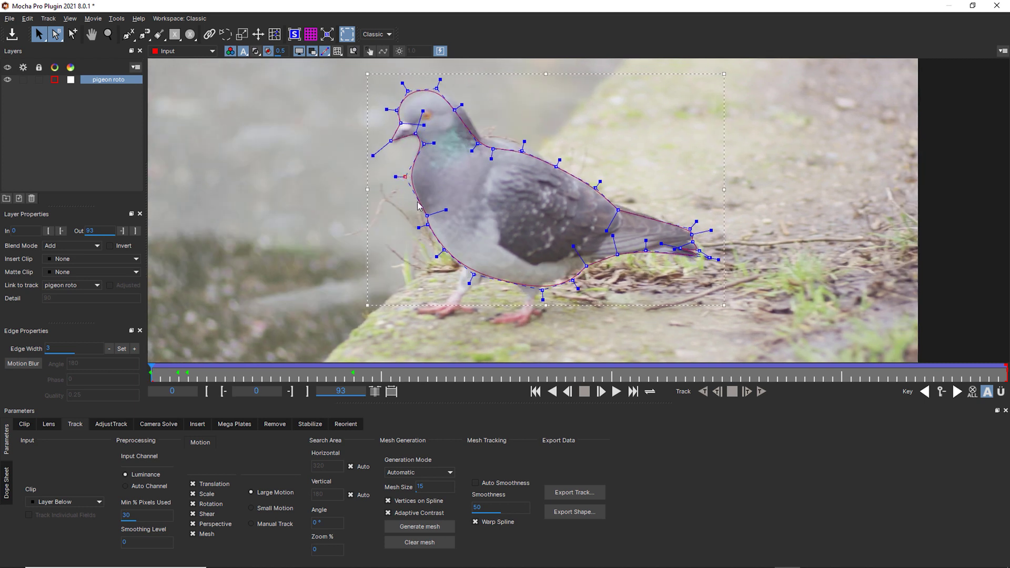
- On frame 0, refit the spline along the breast, nape, back, rump and belly
left_click_drag(427, 225, 421, 213)
mouse_move(463, 149)
left_mouse_down()
mouse_move(453, 157)
mouse_move(478, 139)
left_mouse_up()
left_click_drag(496, 142, 532, 145)
left_click_drag(618, 210, 616, 203)
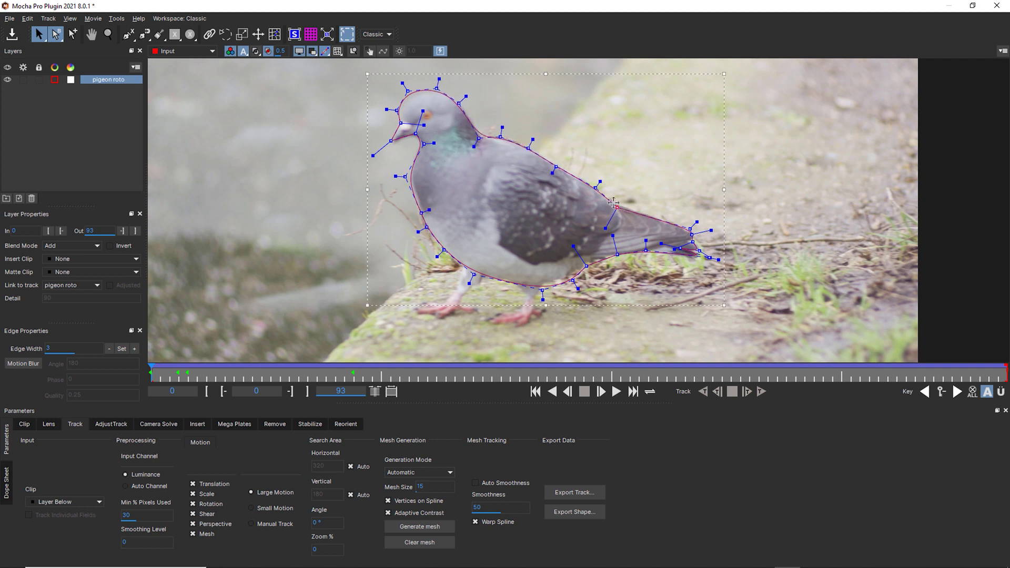
left_click(690, 229)
left_click_drag(595, 298, 595, 299)
left_click_drag(581, 265, 578, 261)
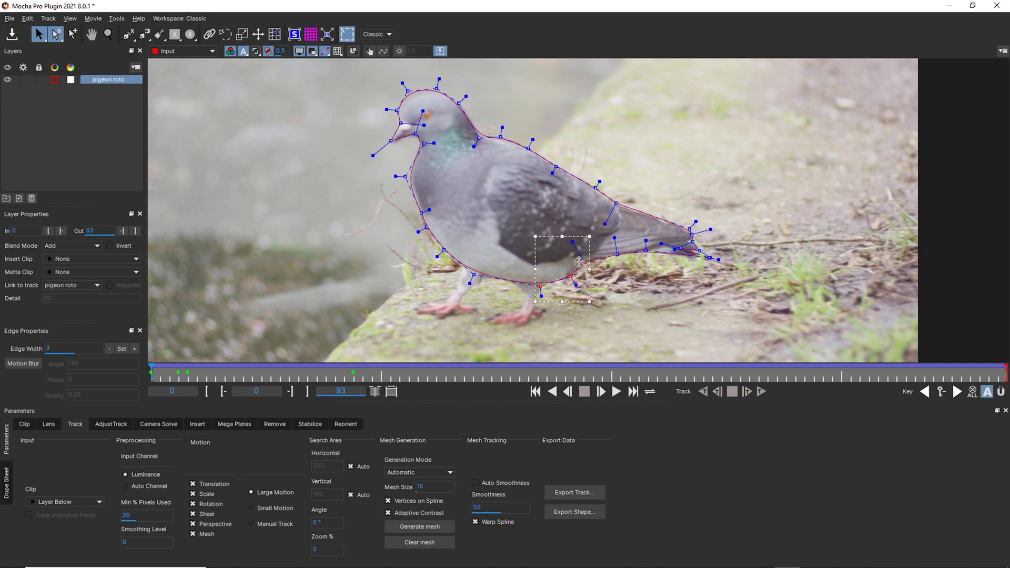
mouse_move(421, 212)
left_mouse_down()
mouse_move(420, 198)
mouse_move(420, 222)
left_mouse_up()
left_click_drag(405, 177, 410, 177)
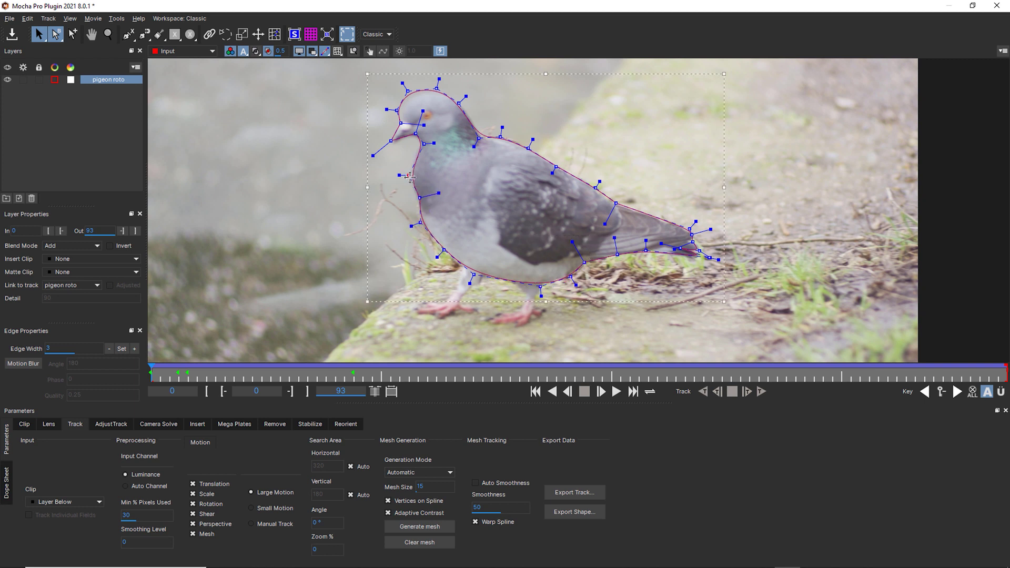
- On frame 1, shift the head's spline points onto the pigeon's head and correct the nape and throat
left_click(160, 374)
left_click_drag(477, 164, 478, 163)
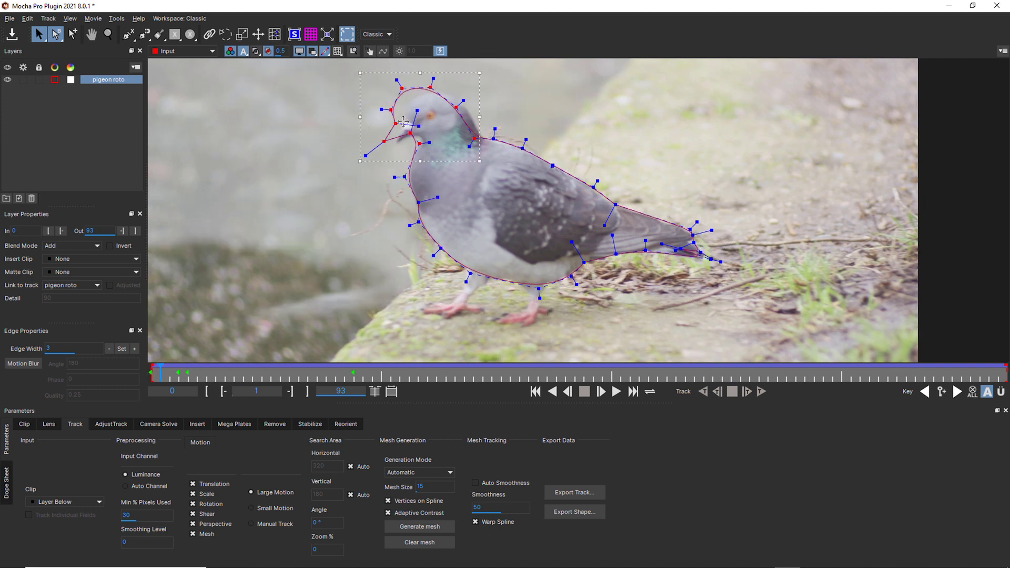
left_click_drag(400, 122, 412, 124)
left_click_drag(487, 140, 482, 139)
left_click_drag(400, 140, 423, 134)
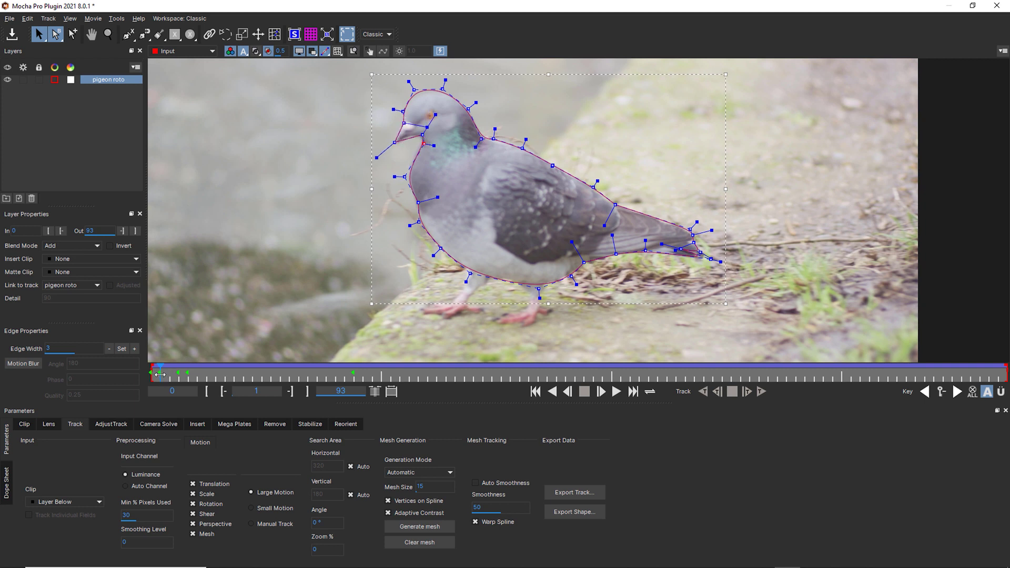
- On the last frame, 93, refit the spline points at the beak, crown, back of the head and nape
left_click_drag(164, 374, 1008, 348)
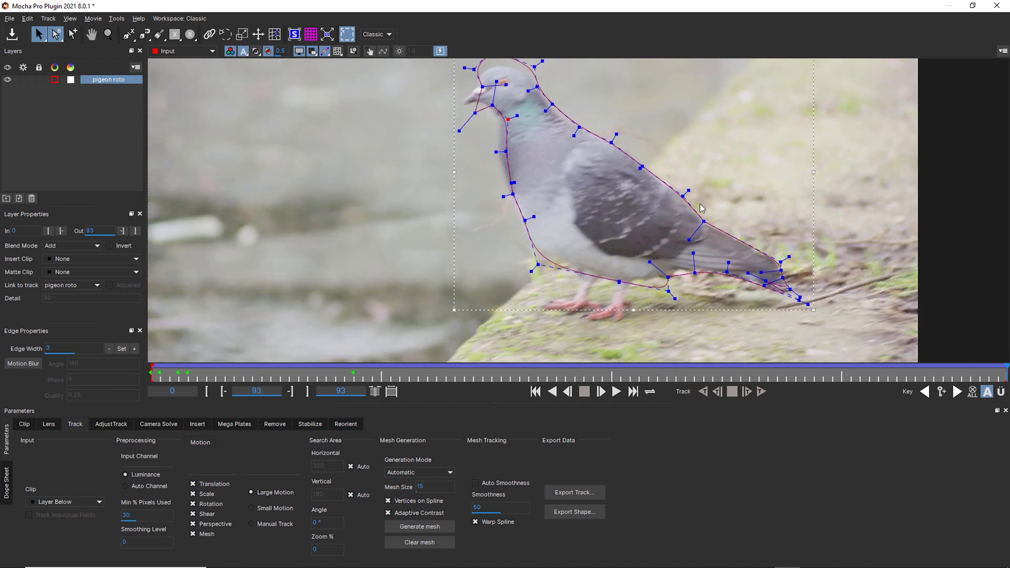
key("x")
left_click_drag(614, 179, 622, 239)
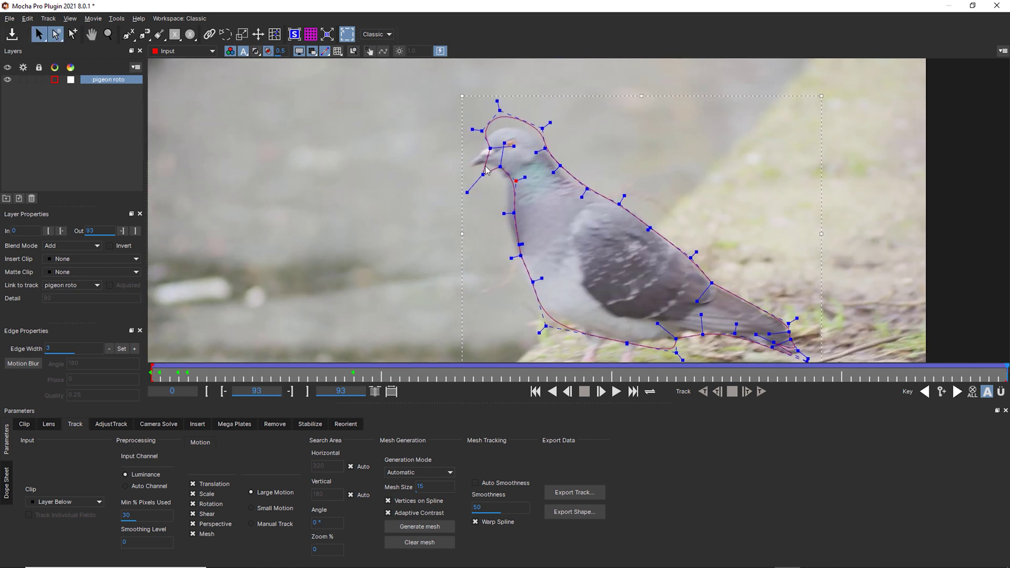
left_click_drag(484, 172, 470, 164)
left_click_drag(500, 110, 505, 129)
left_click_drag(543, 128, 544, 151)
left_click_drag(560, 166, 559, 175)
- On frame 93, refit the spline points along the throat, breast and belly to the pigeon's edge
left_click_drag(514, 213, 502, 207)
mouse_move(514, 180)
left_mouse_down()
mouse_move(504, 183)
mouse_move(495, 163)
mouse_move(509, 176)
left_mouse_up()
left_click_drag(628, 343, 624, 339)
left_click_drag(545, 326, 546, 318)
left_click_drag(677, 353, 693, 240)
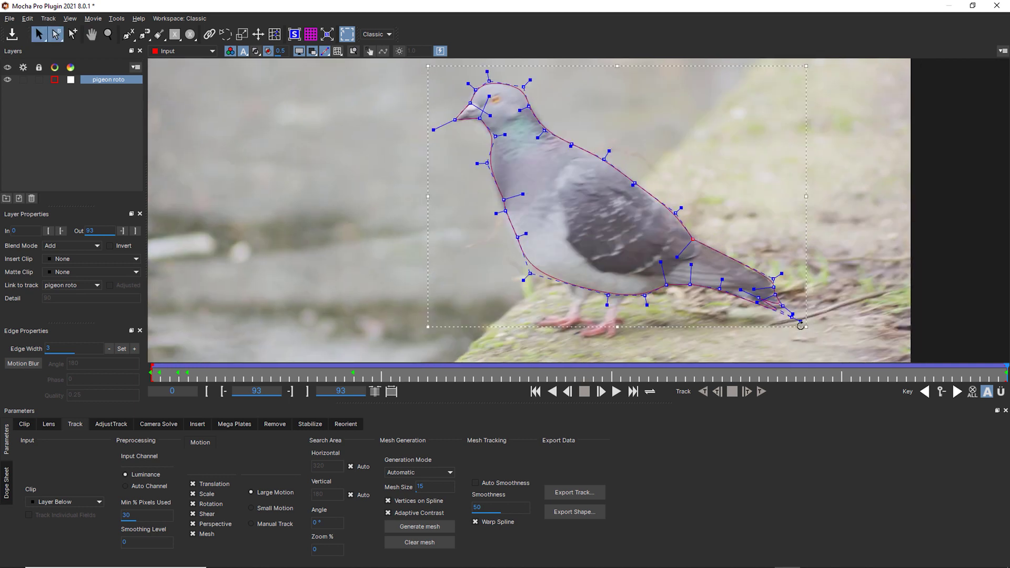
- Correct the lower breast on frame 85, and refit the head, beak and back of the neck on frame 84
left_click_drag(1006, 367, 929, 375)
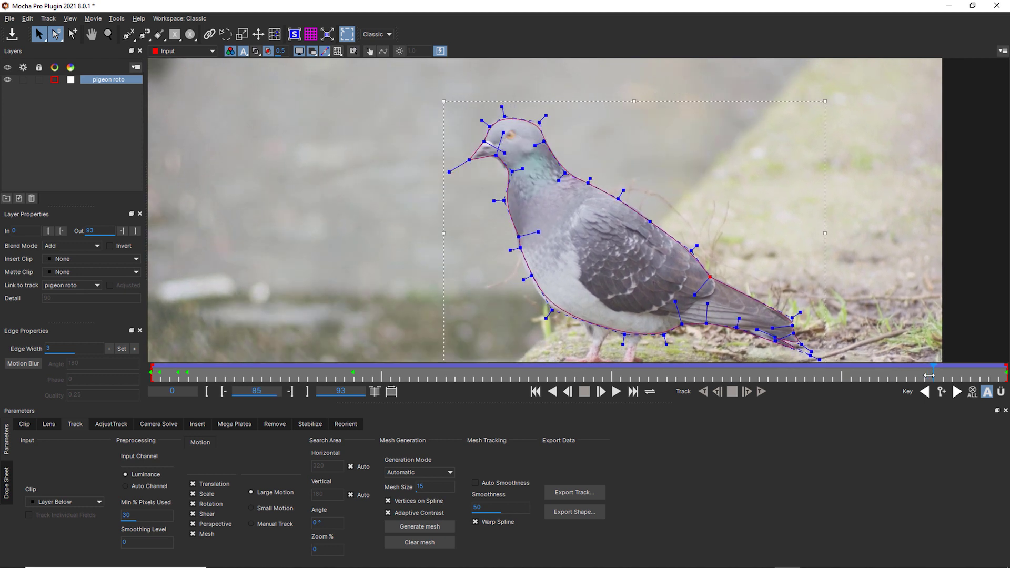
mouse_move(552, 310)
left_mouse_down()
mouse_move(526, 273)
mouse_move(546, 309)
left_mouse_up()
left_click_drag(929, 373, 923, 375)
left_click_drag(456, 153, 509, 199)
left_click_drag(469, 135, 485, 120)
left_click_drag(539, 141, 547, 142)
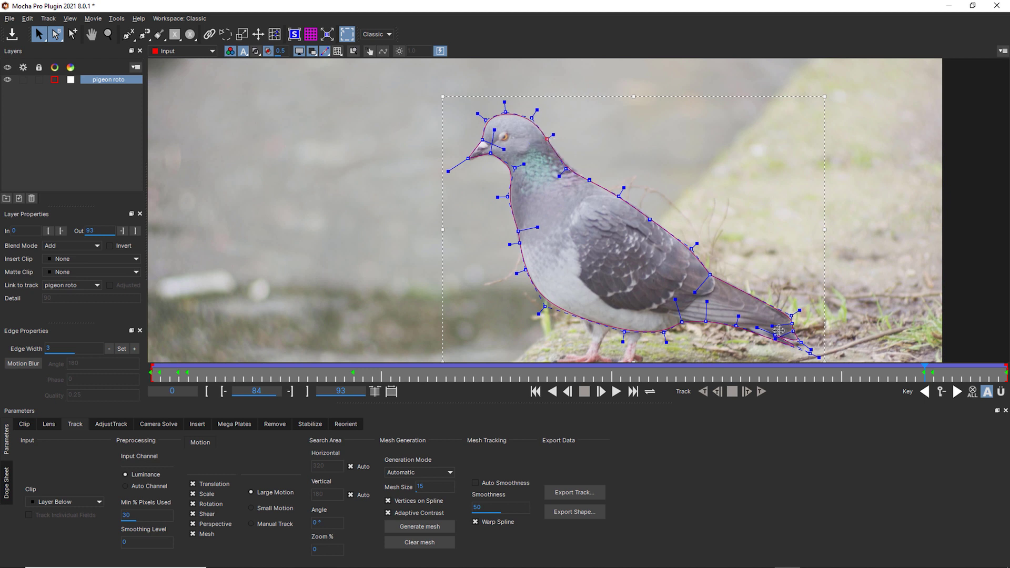
- Tighten the crown and forehead points on frame 65, and refit the head, beak and neck on frame 63
left_click_drag(924, 371, 754, 364)
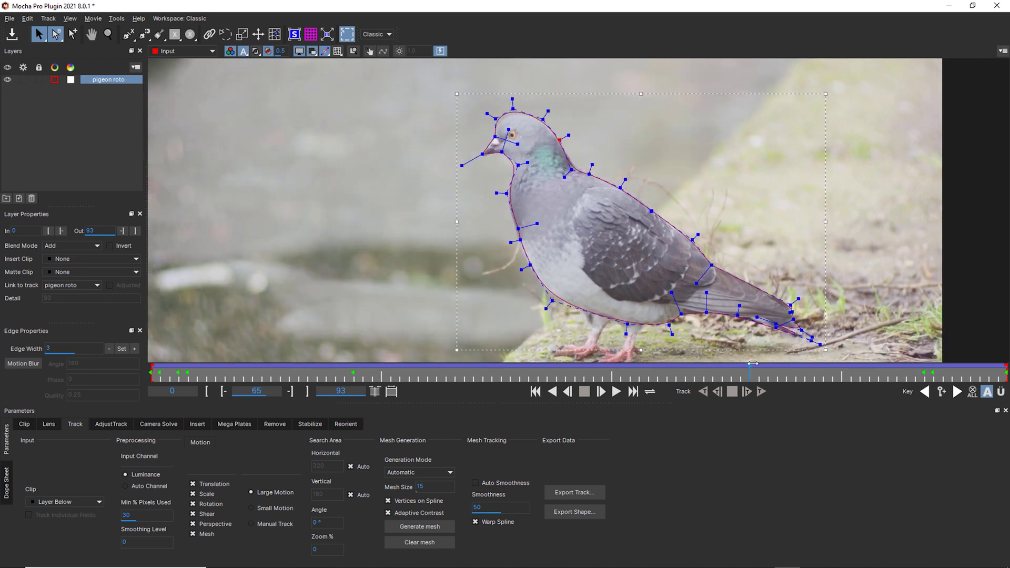
left_click_drag(527, 120, 516, 112)
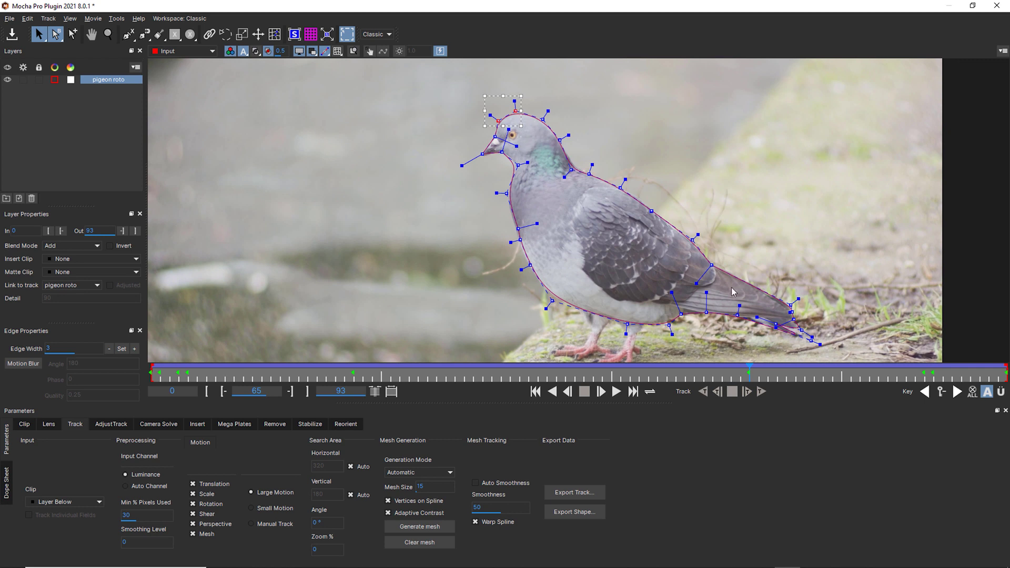
left_click_drag(767, 372, 723, 363)
left_click_drag(453, 95, 574, 166)
left_click_drag(563, 131, 555, 131)
left_click(487, 146)
left_click_drag(472, 146, 491, 131)
- On frame 63, fine-tune the spline at the breast, rear belly, nape and beak tip
left_click_drag(518, 221, 518, 237)
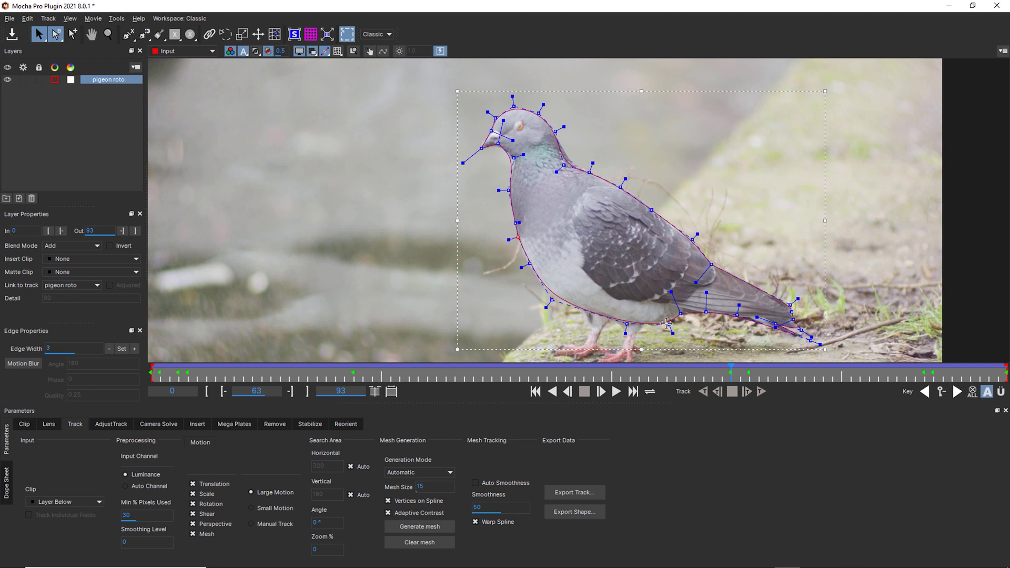
left_click_drag(666, 323, 664, 321)
left_click_drag(564, 165, 568, 162)
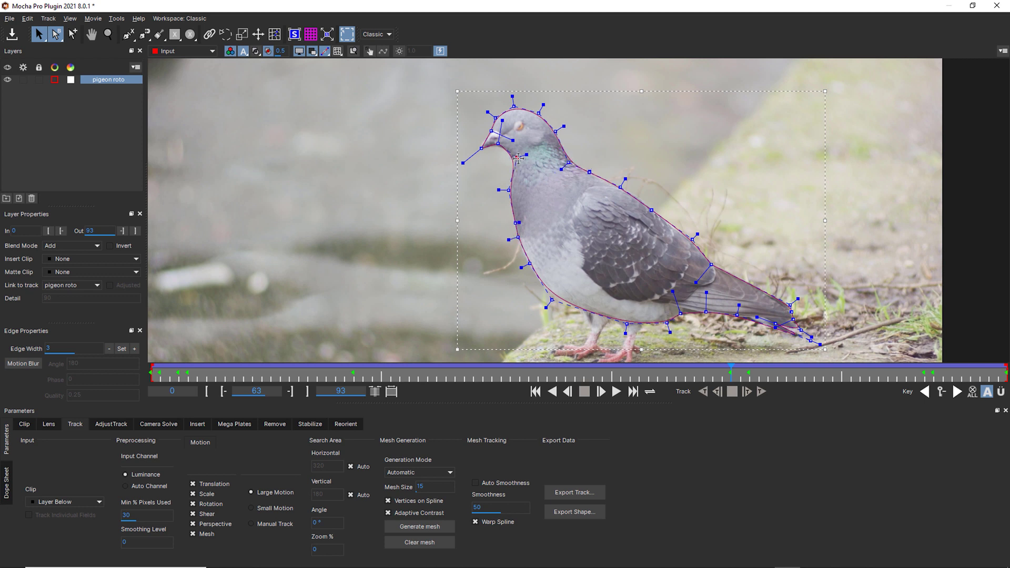
left_click_drag(482, 148, 477, 149)
- Refit the forehead and lower breast on frame 55, and the crown and forehead points on frame 54
left_click_drag(731, 373, 656, 357)
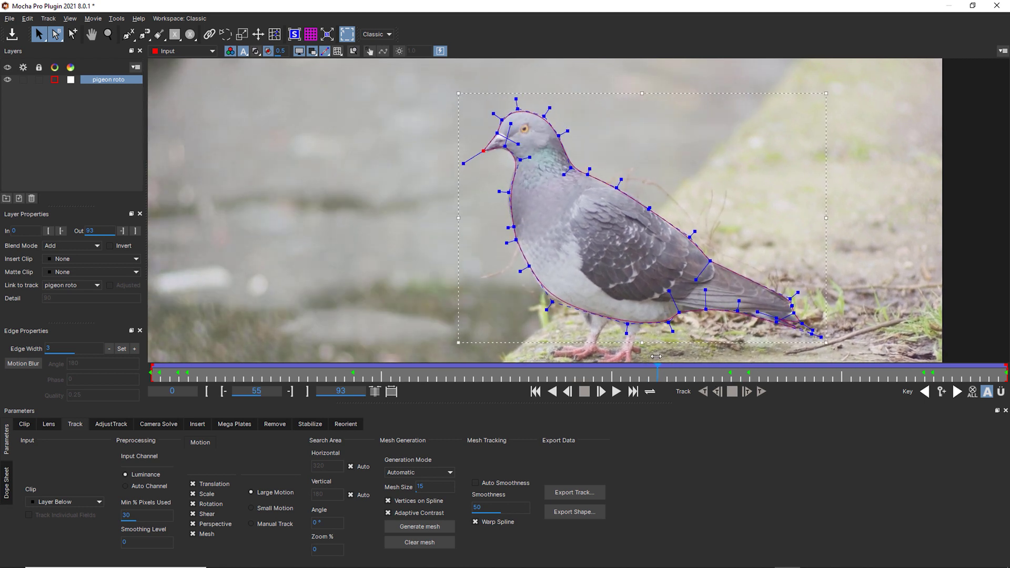
left_click_drag(502, 119, 503, 120)
left_click_drag(548, 298, 545, 301)
left_click_drag(648, 373, 647, 373)
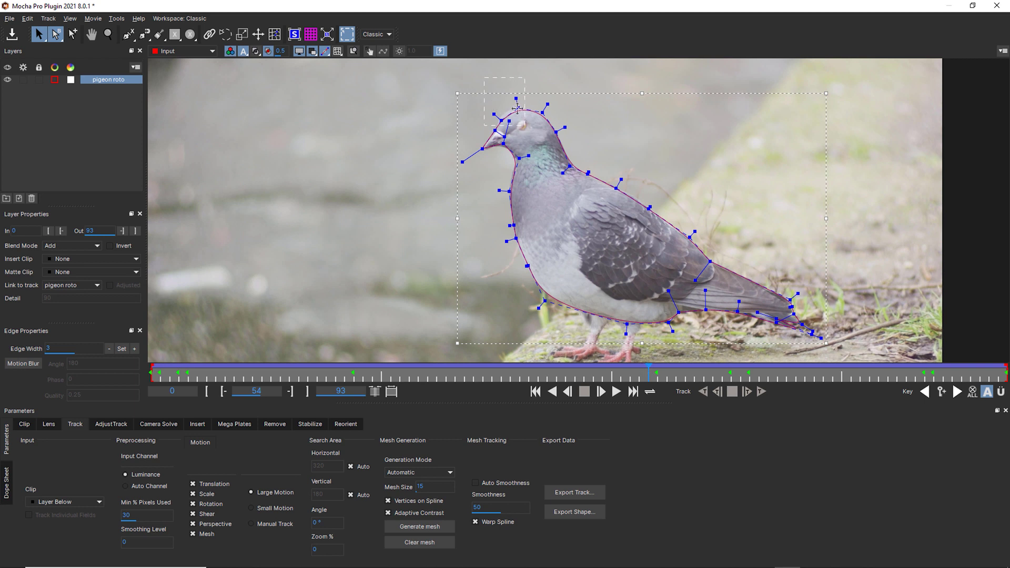
left_click_drag(518, 109, 513, 106)
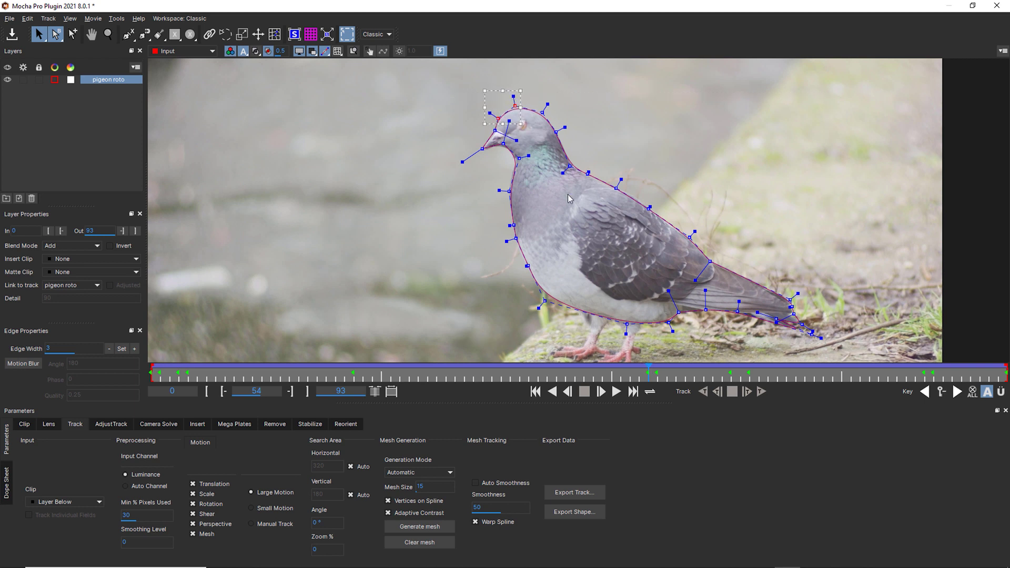
- Adjust the breast and nape points on frame 32 and the forehead point on frame 31
left_click_drag(650, 372, 446, 365)
left_click_drag(503, 202, 498, 201)
left_click_drag(527, 271, 525, 278)
left_click_drag(563, 171, 561, 175)
key("Left")
left_click_drag(491, 127, 489, 126)
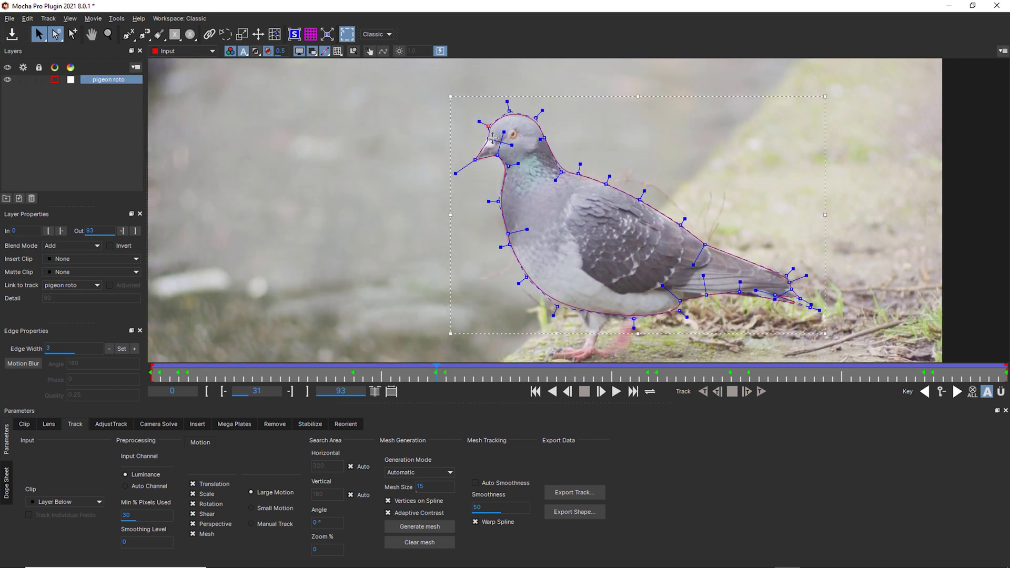
- Play the clip from its first frame to check how the spline follows the pigeon, and stop playback
left_click_drag(431, 375, 151, 366)
left_click(617, 391)
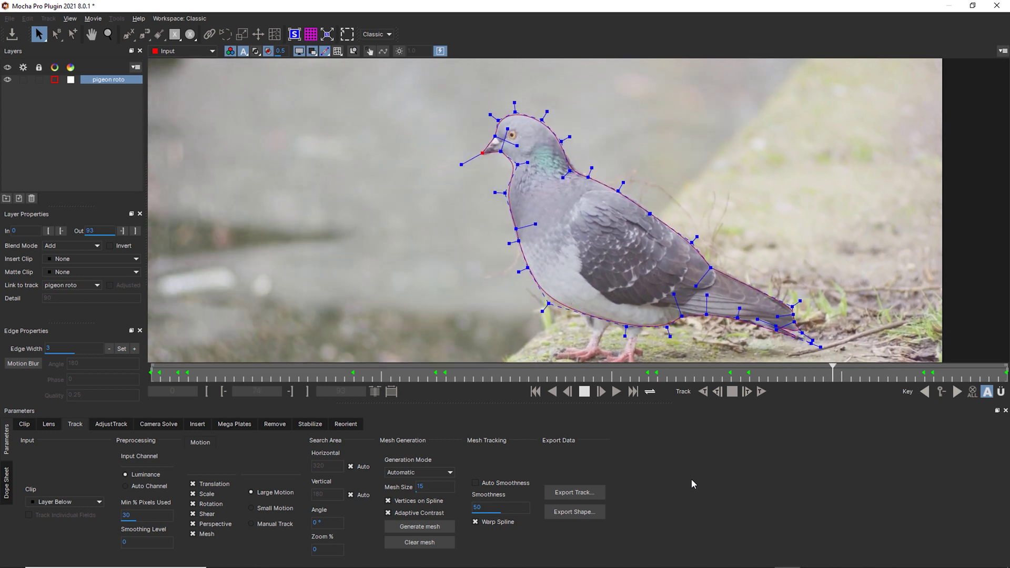
key("z")
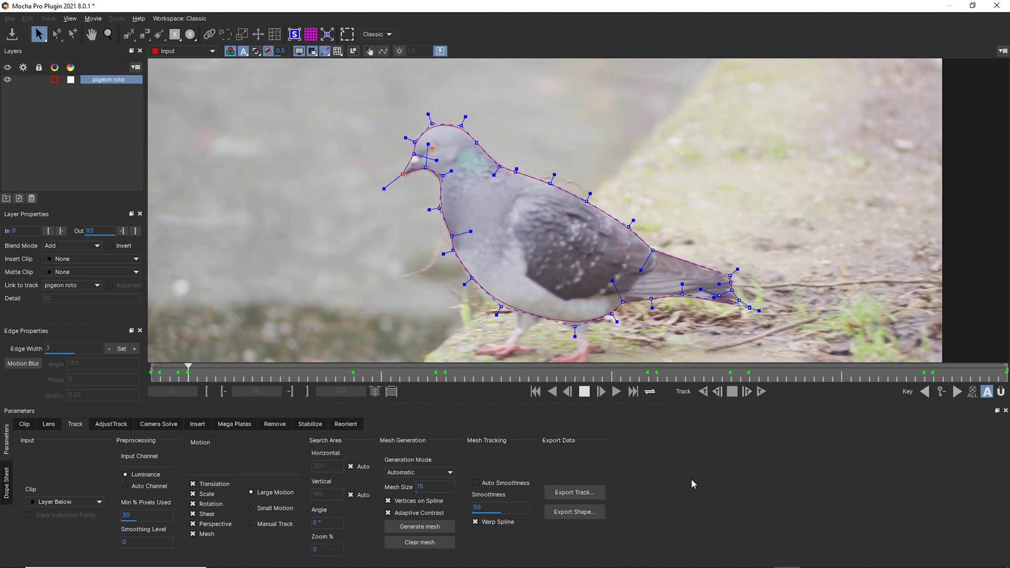
key("x")
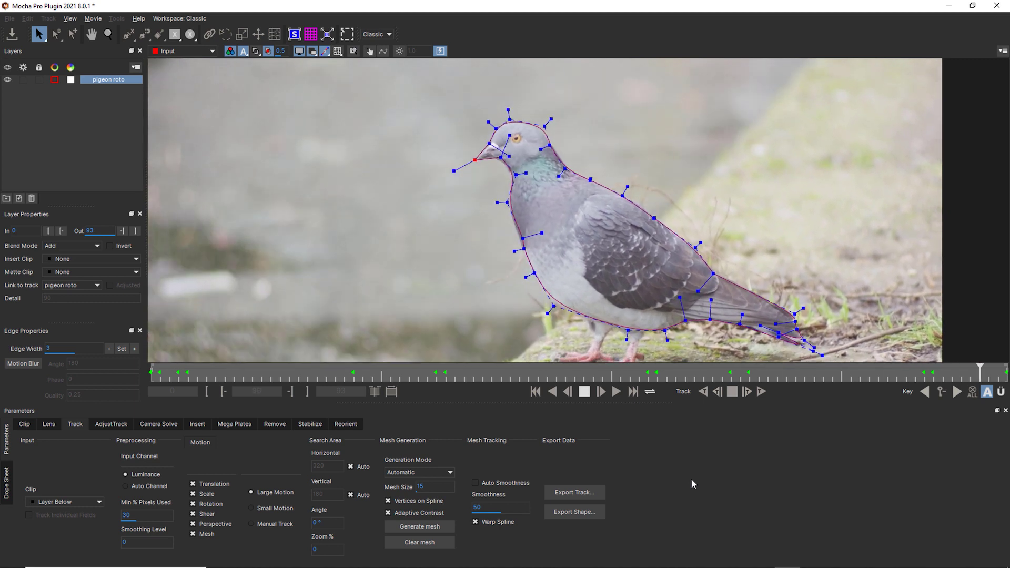
key("z")
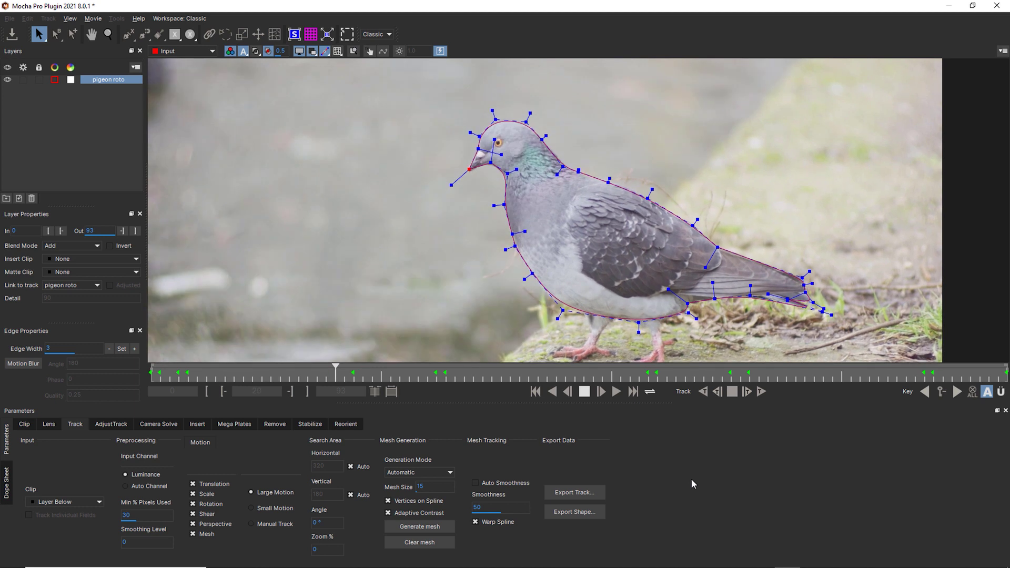
key("space")
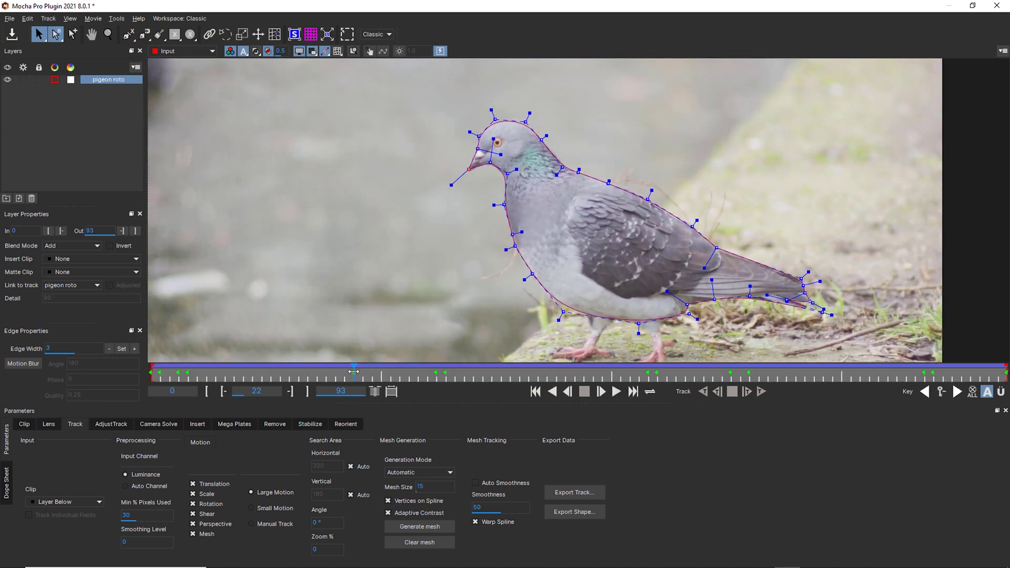
- Scrub forward from frame 22 and replay the clip to review the pigeon spline, stopping on frame 51
left_click_drag(354, 373, 398, 370)
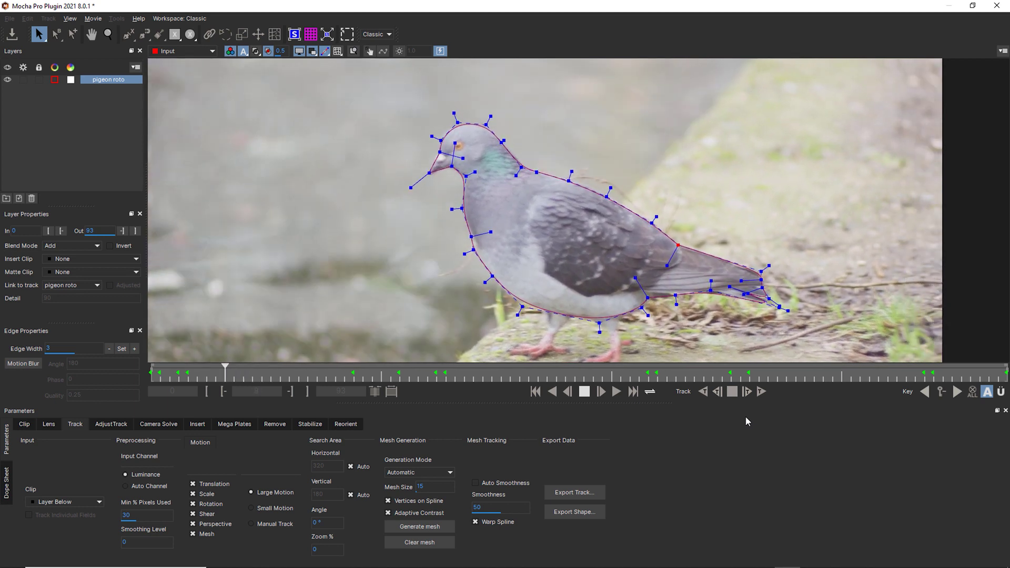
key("space")
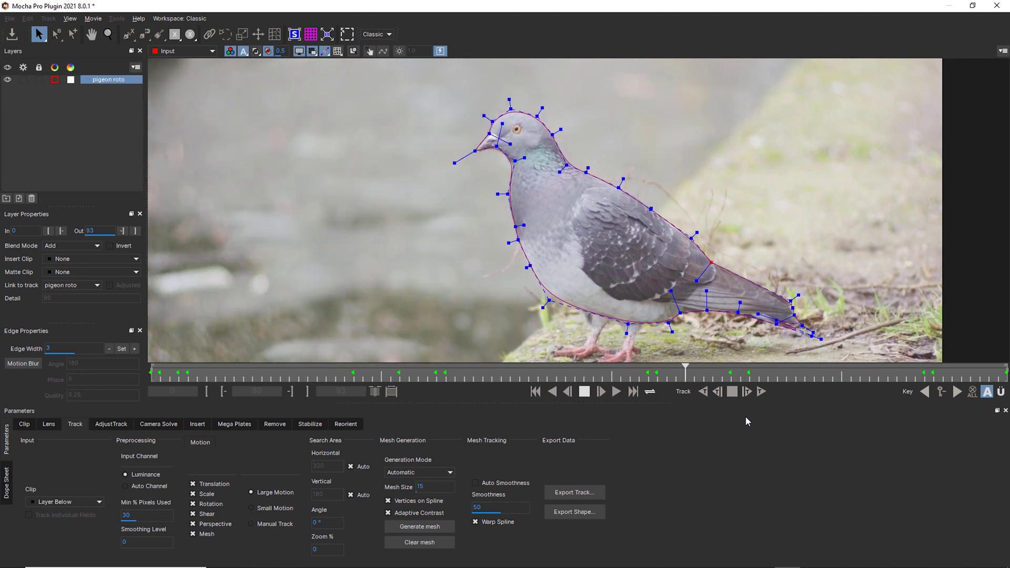
key("space")
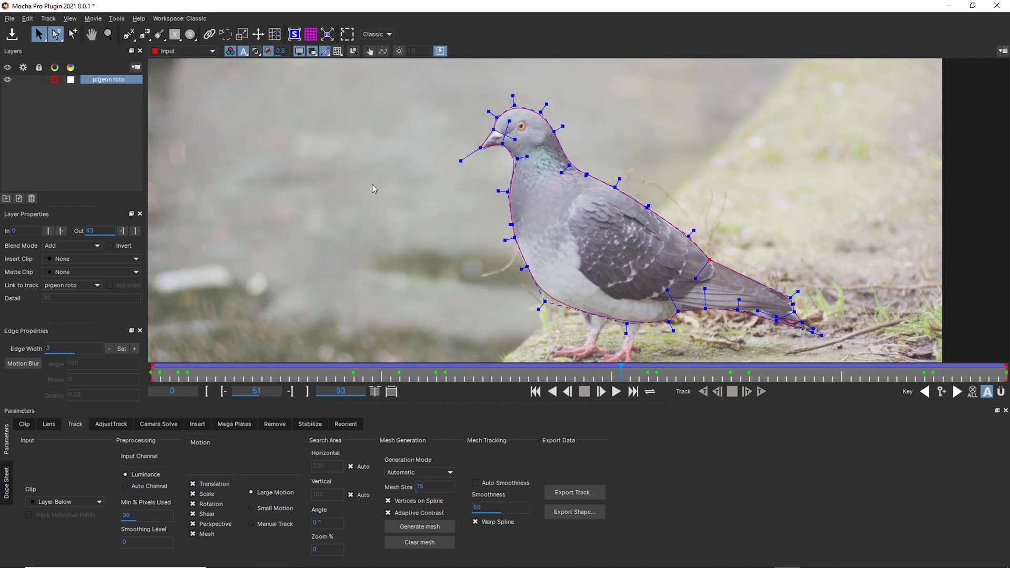